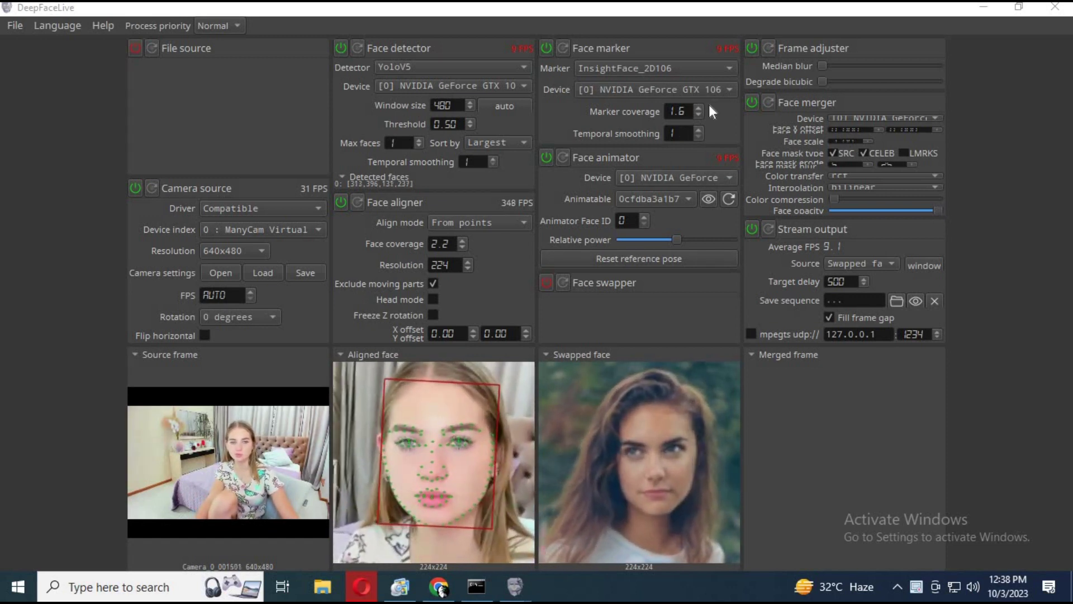
# Animate the Biden.png portrait, then switch the animated face to Putin.png.
pyautogui.click(677, 197)
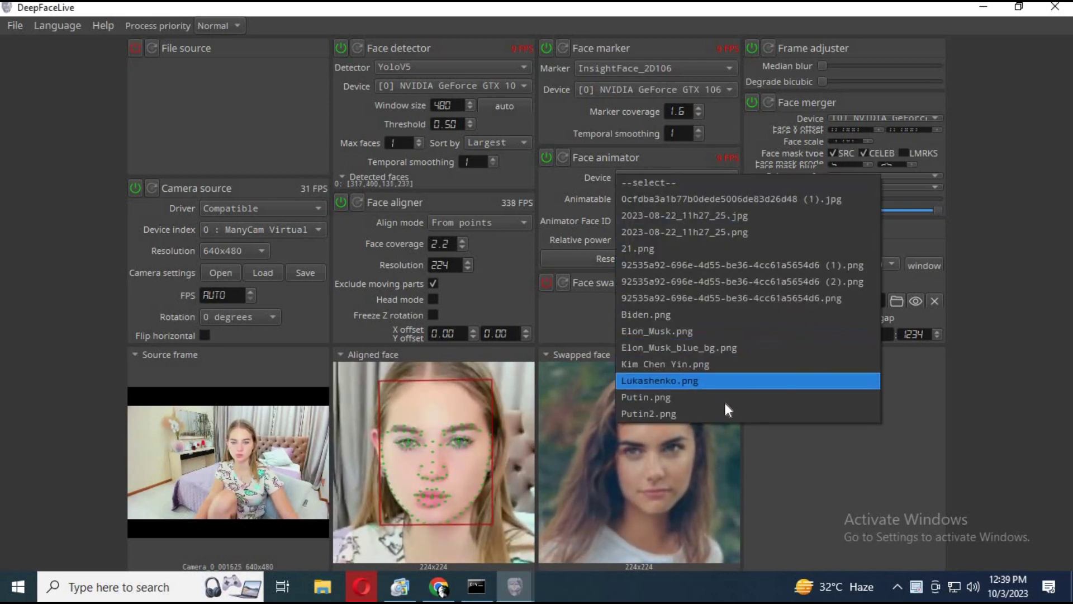
pyautogui.click(697, 317)
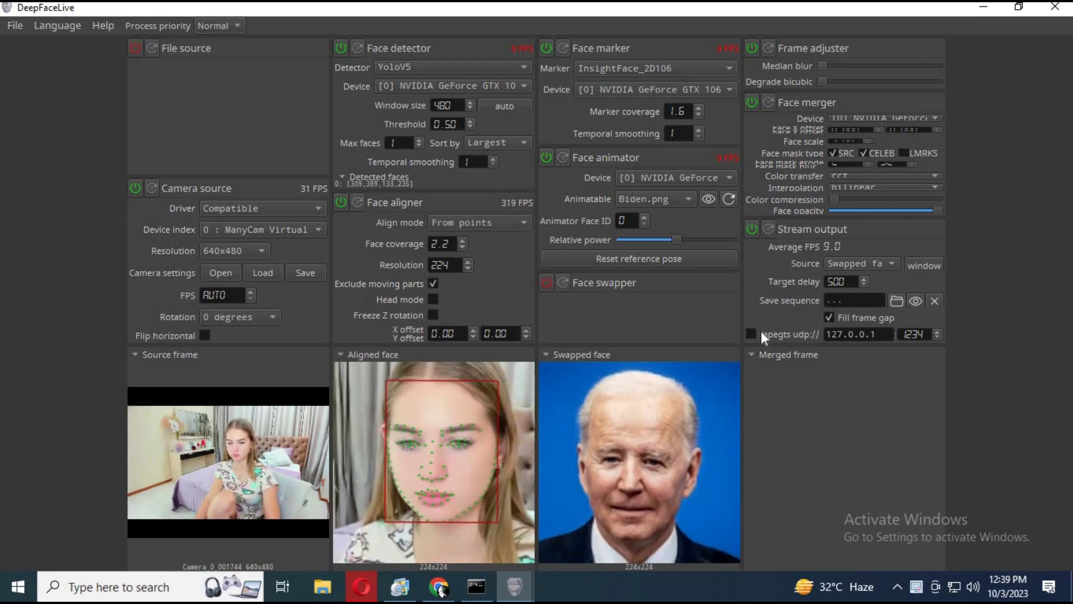
pyautogui.click(665, 198)
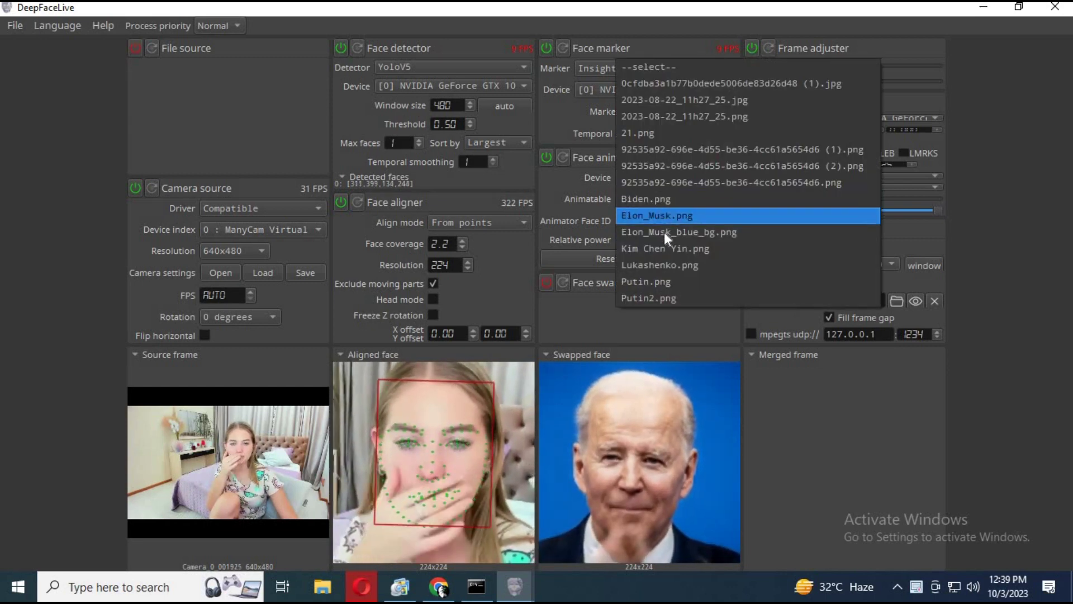
pyautogui.click(668, 282)
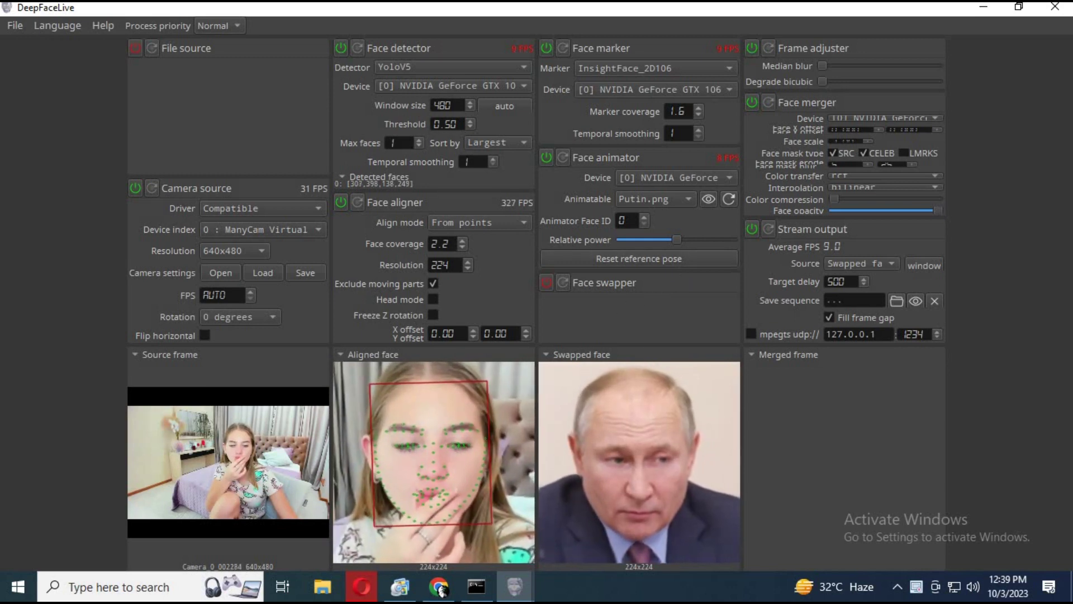
pyautogui.click(362, 587)
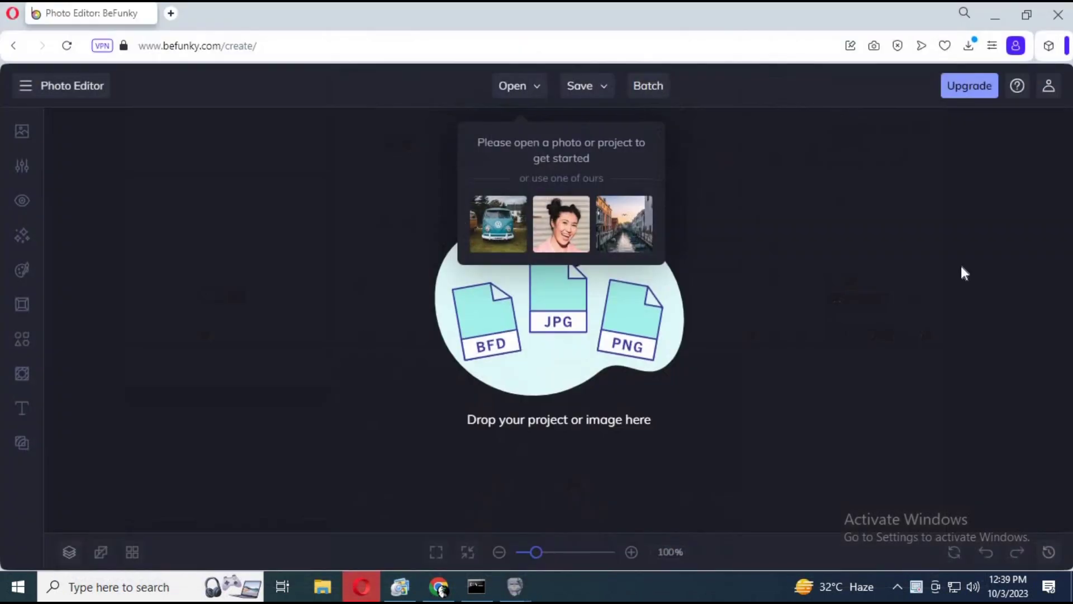
# Open Beautiful-Girls6.jpg from the computer in BeFunky.
pyautogui.click(522, 92)
pyautogui.click(558, 146)
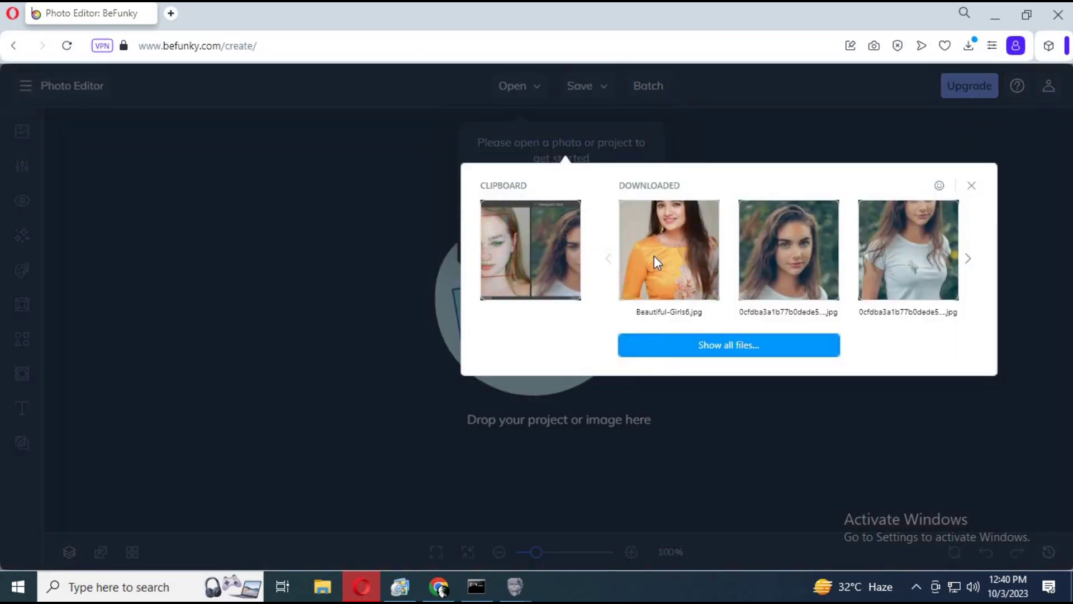
pyautogui.click(656, 256)
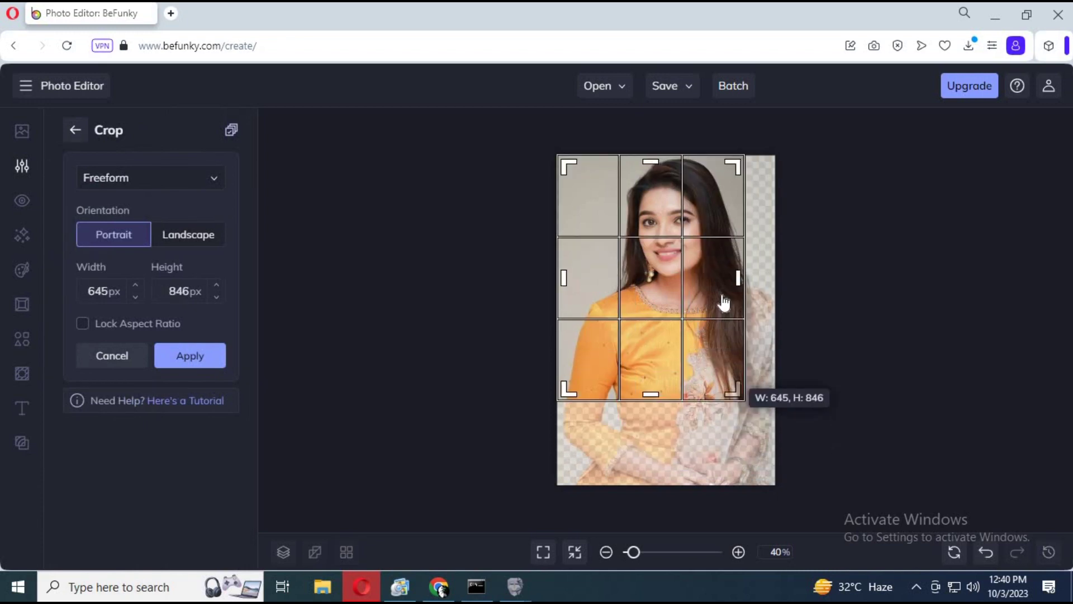
# Crop the photo to a head-and-shoulders frame around her face.
pyautogui.moveTo(751, 450); pyautogui.dragTo(738, 302)
pyautogui.moveTo(657, 262); pyautogui.dragTo(680, 280)
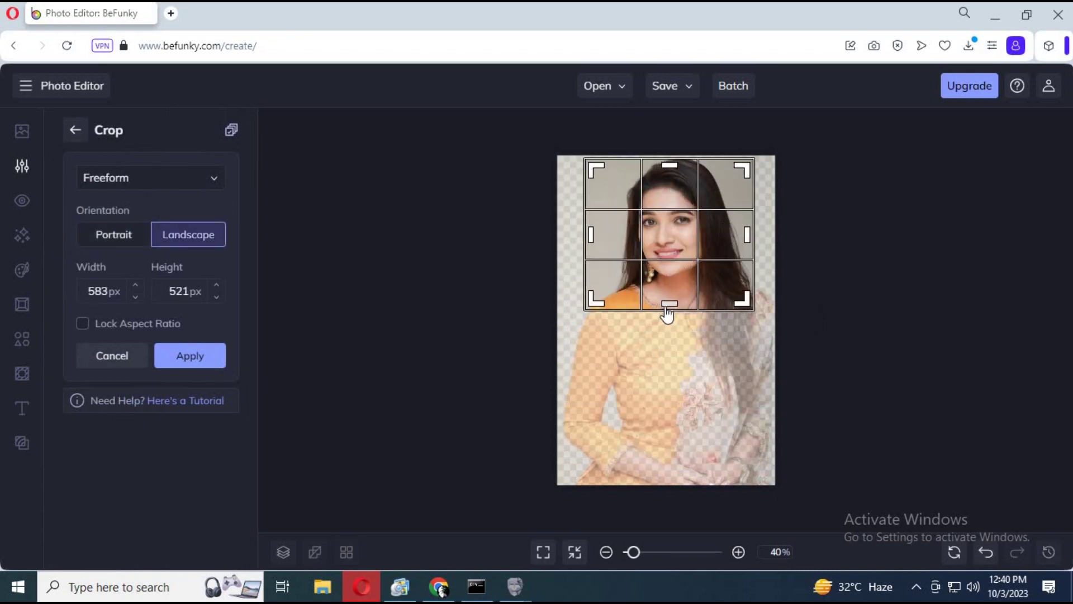
pyautogui.moveTo(667, 342); pyautogui.dragTo(589, 323)
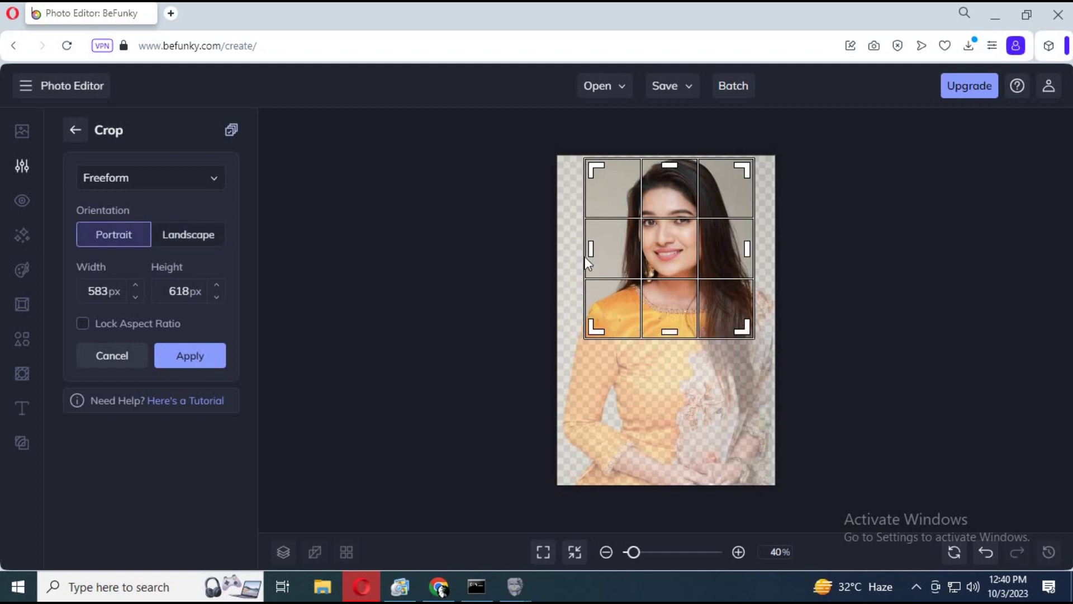
pyautogui.moveTo(586, 252); pyautogui.dragTo(572, 251)
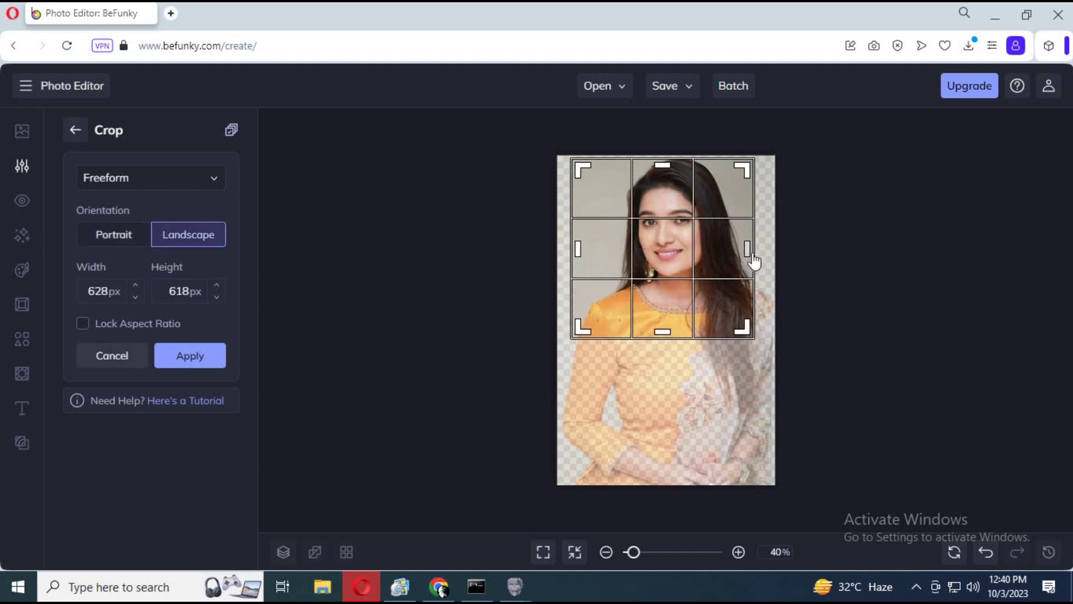
pyautogui.moveTo(754, 262); pyautogui.dragTo(773, 258)
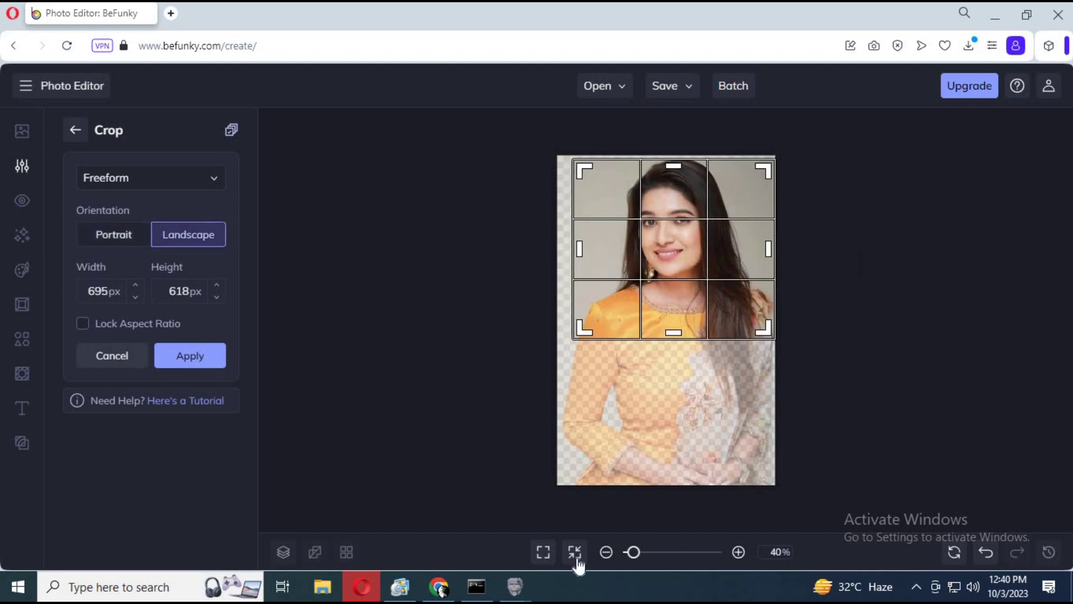
pyautogui.click(191, 359)
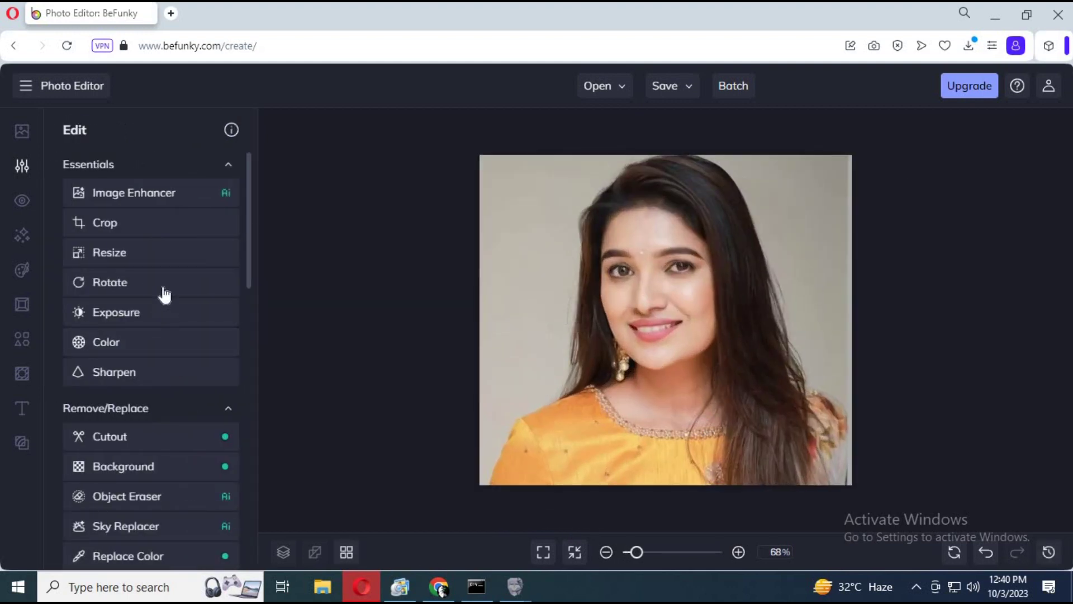
# Resize the cropped portrait to 252 × 224 pixels, checking DeepFaceLive's face resolution.
pyautogui.click(117, 256)
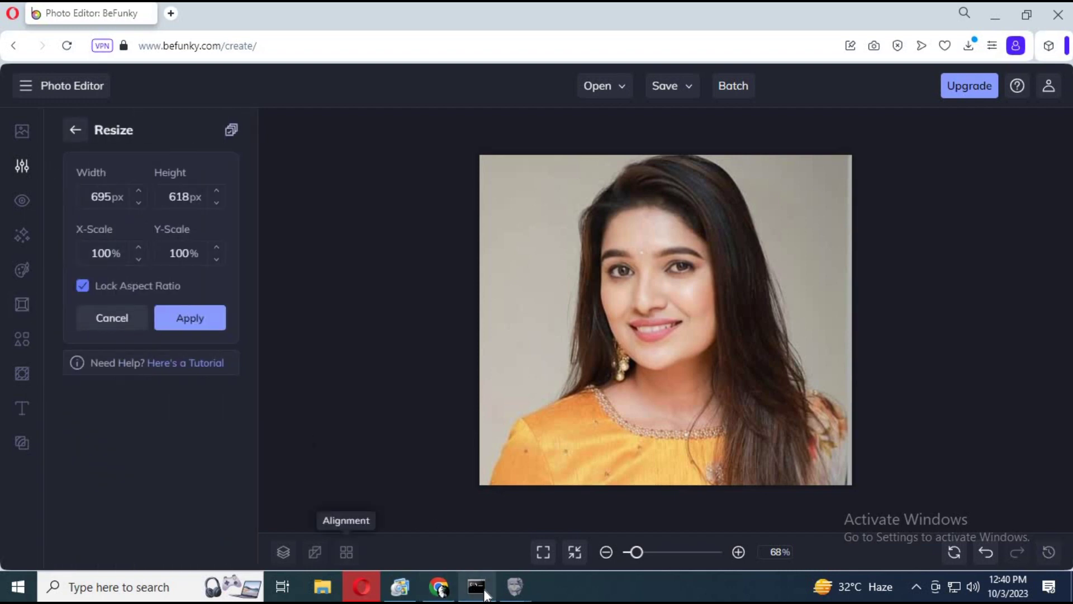
pyautogui.moveTo(514, 587)
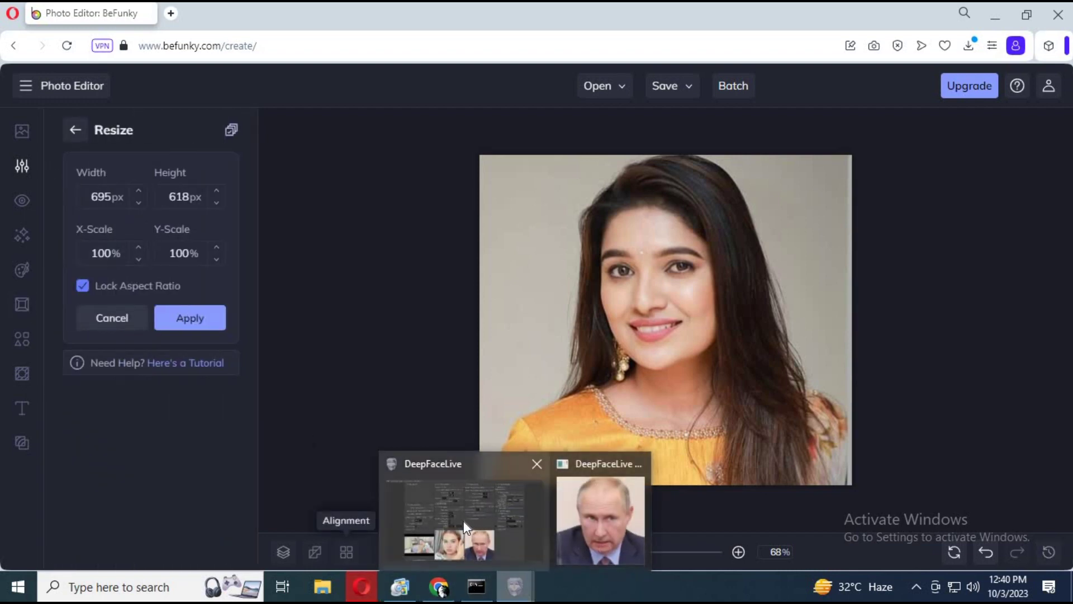
pyautogui.click(464, 521)
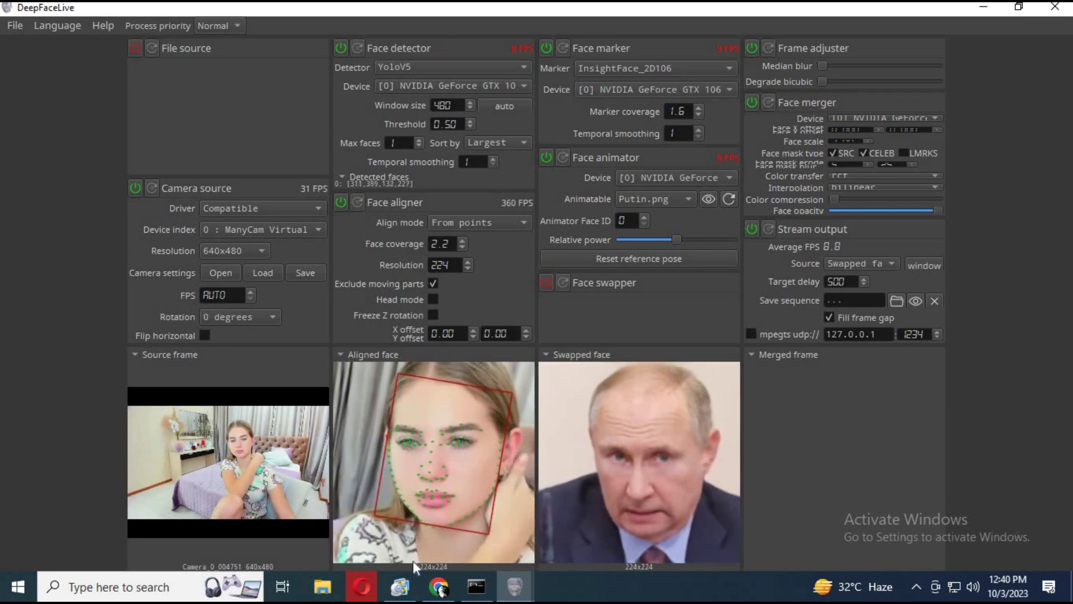
pyautogui.click(983, 6)
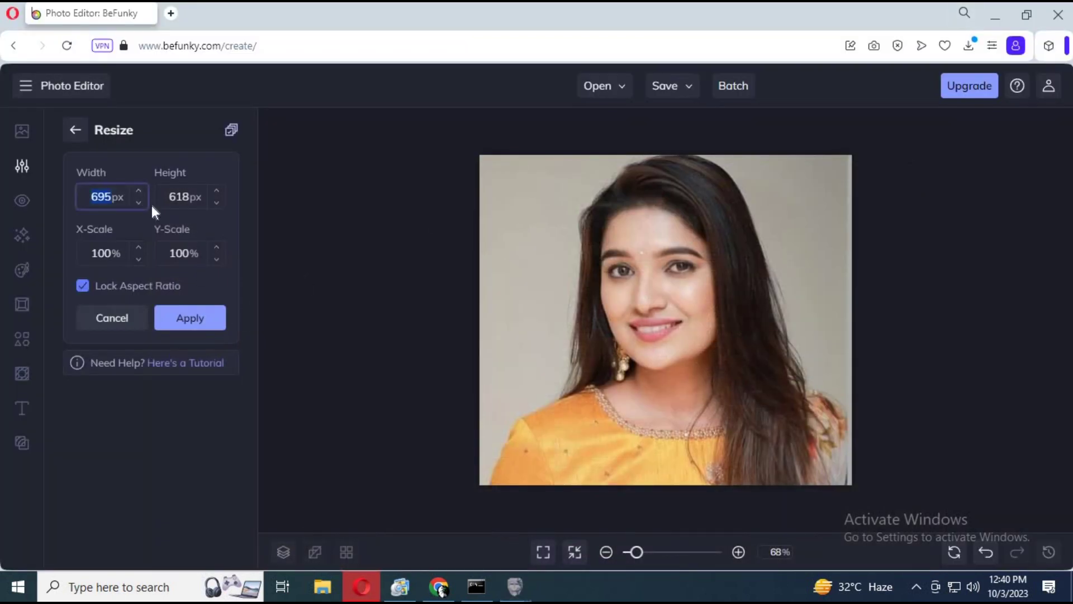
pyautogui.write('224')
pyautogui.press('Tab')
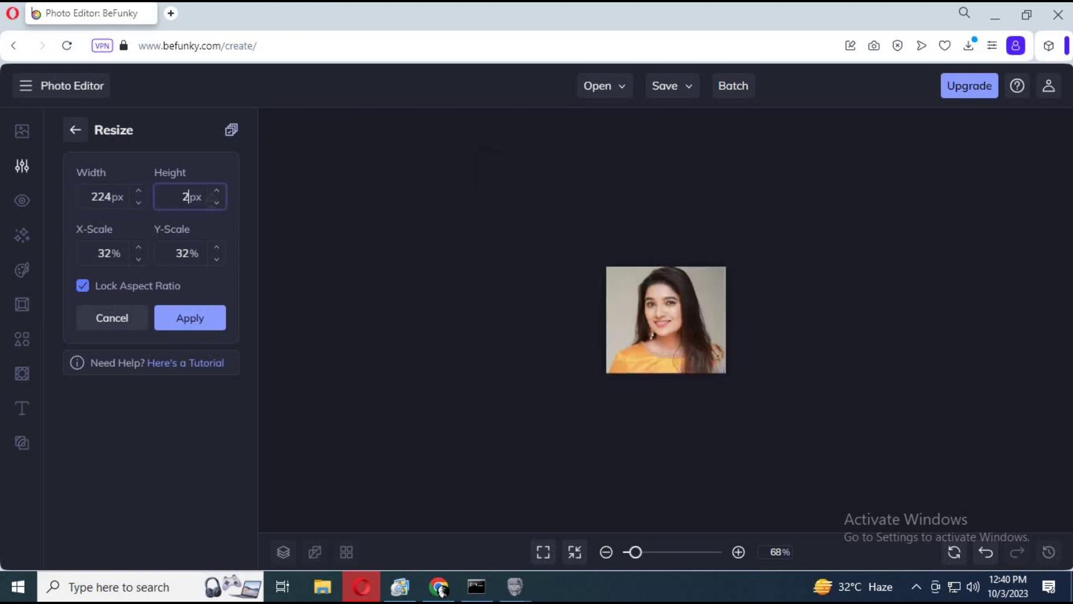
pyautogui.write('24')
pyautogui.click(333, 323)
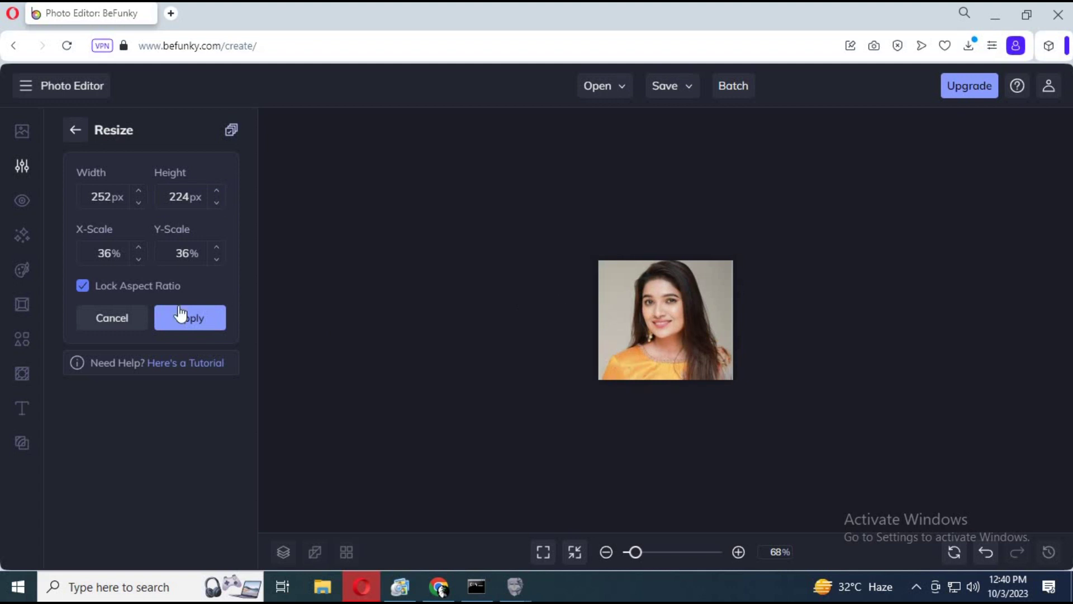
pyautogui.click(185, 317)
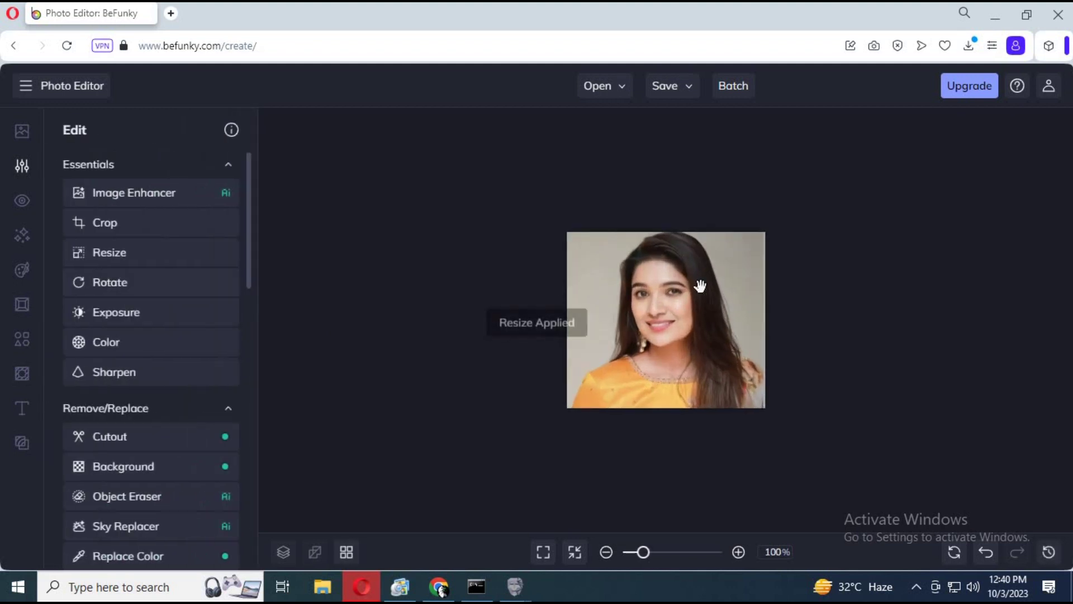
pyautogui.click(671, 92)
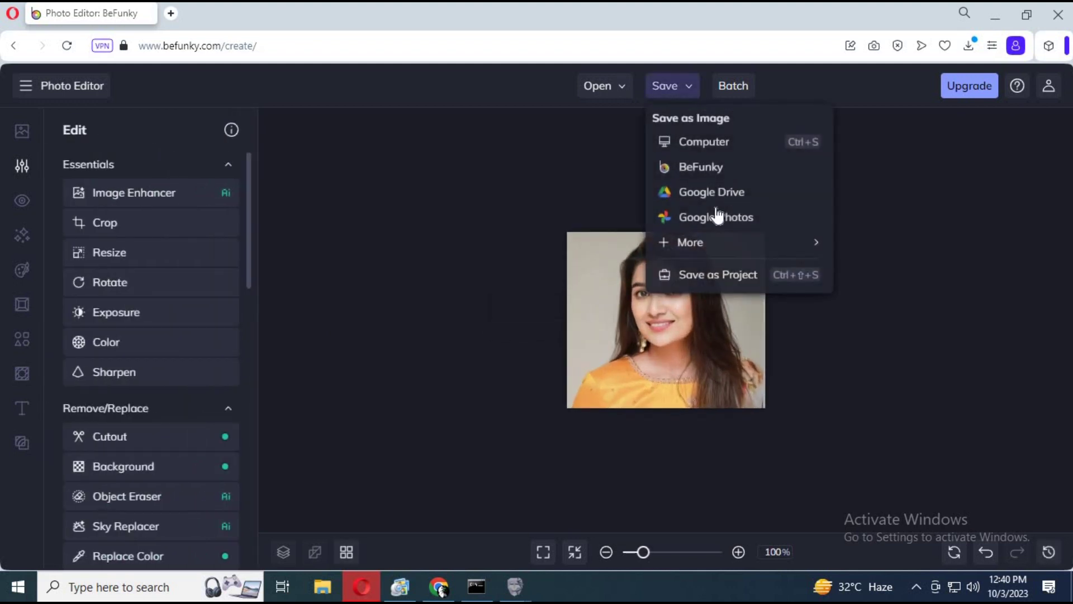
# Download the resized portrait to the computer as Beautiful-Girls6.png in PNG format.
pyautogui.click(726, 144)
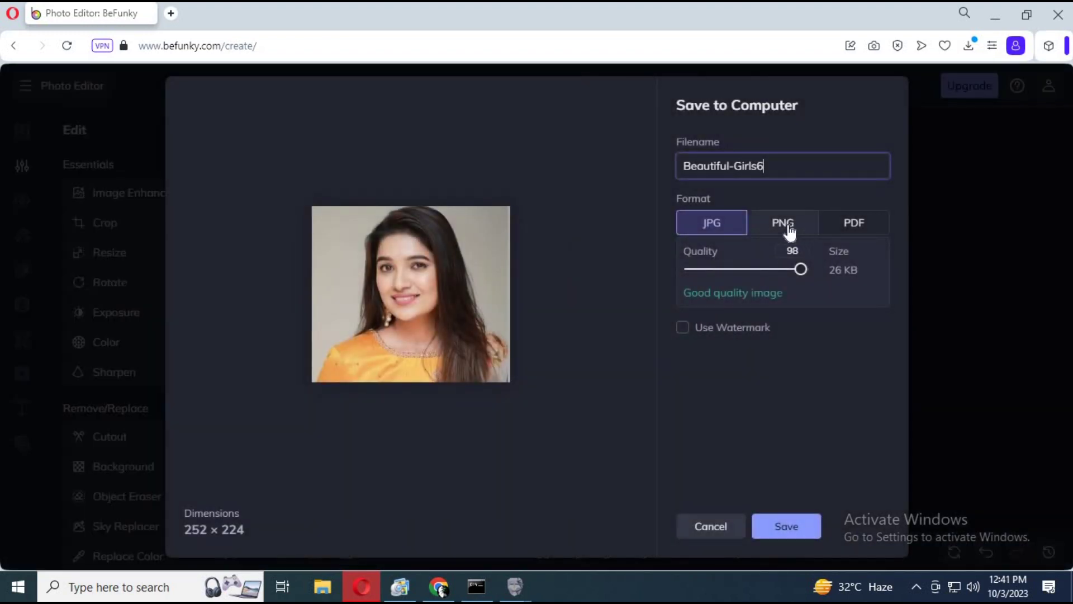
pyautogui.click(787, 231)
pyautogui.click(802, 529)
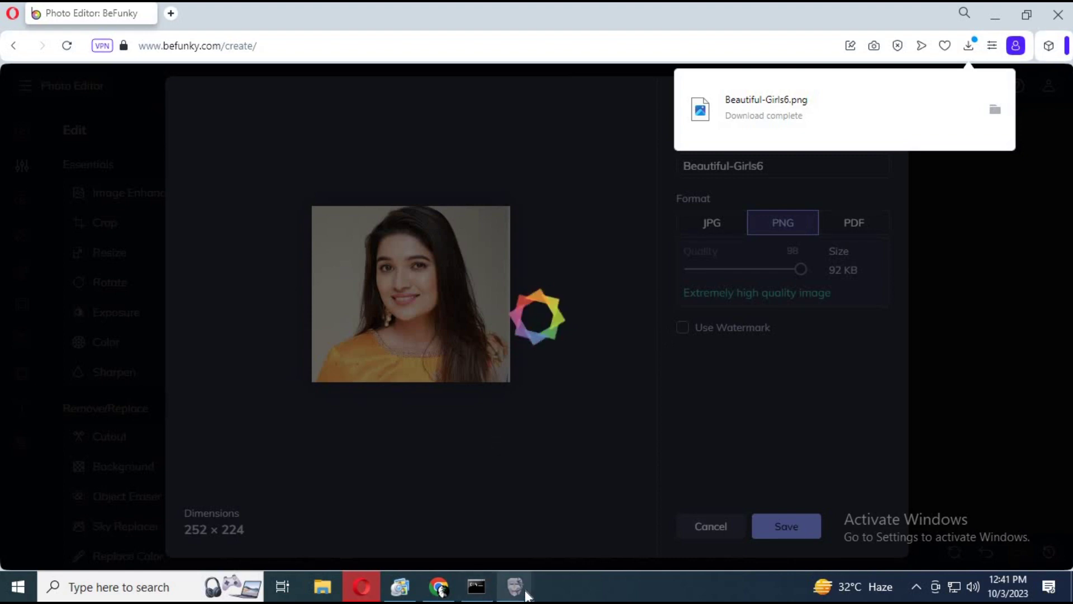
pyautogui.moveTo(515, 585)
pyautogui.click(501, 541)
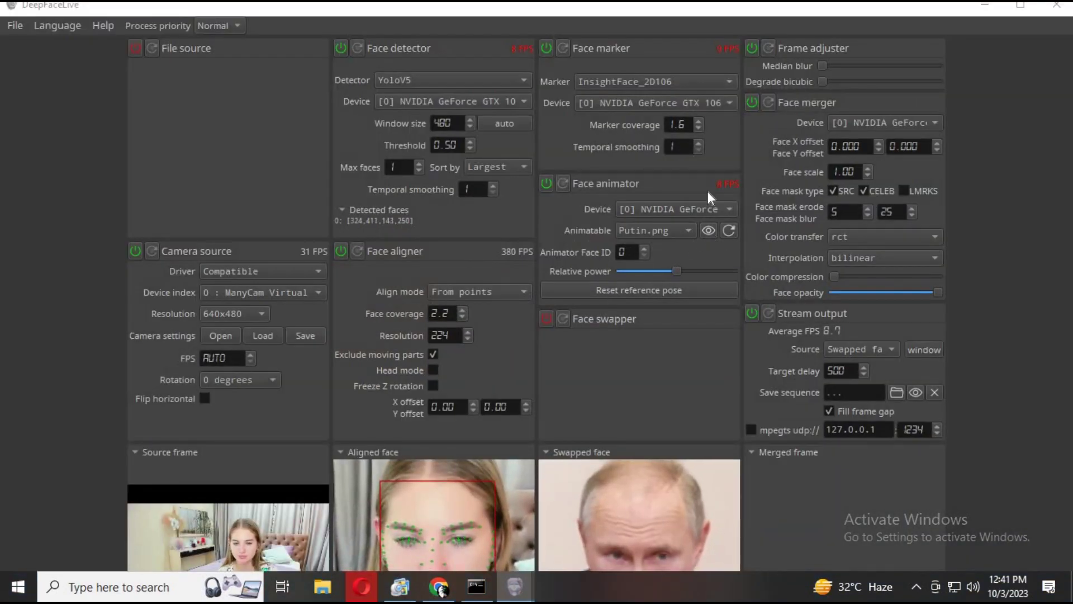
# Copy the resized Beautiful-Girls6.png from a separate Downloads window.
pyautogui.click(708, 230)
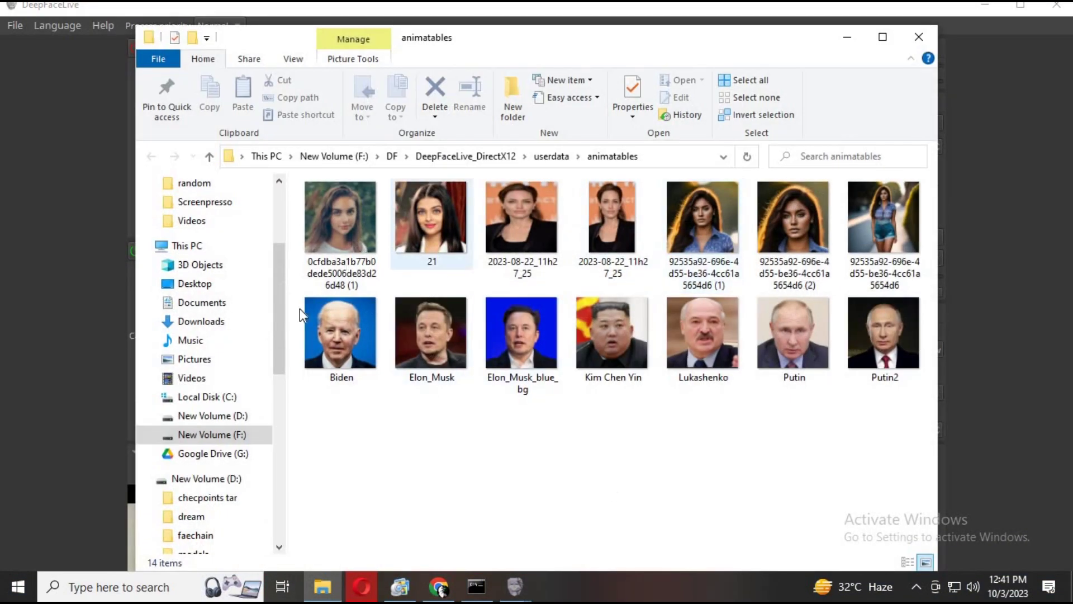
pyautogui.rightClick(233, 318)
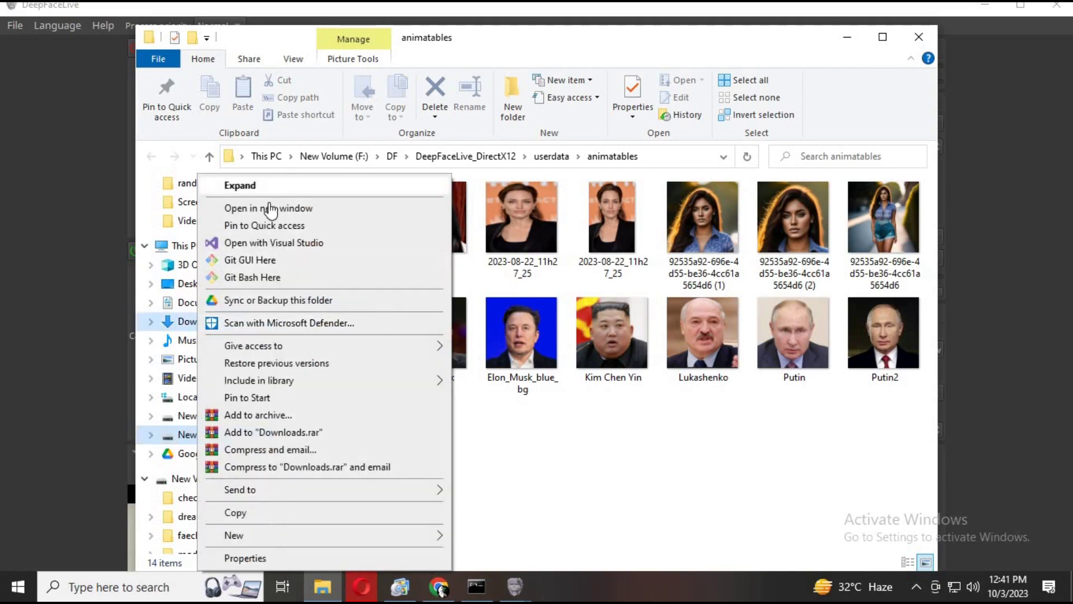
pyautogui.click(271, 210)
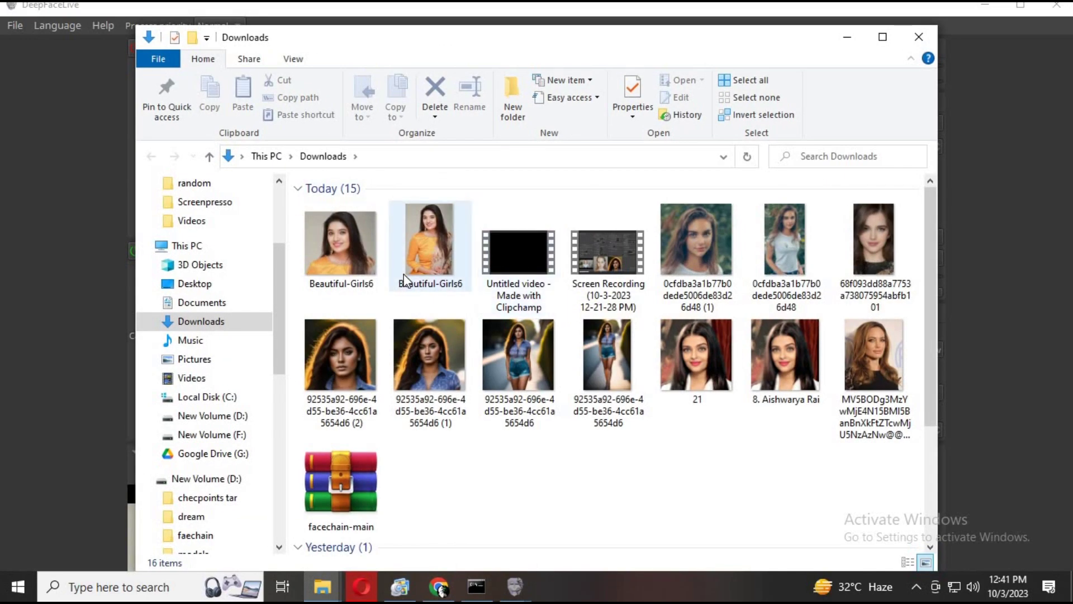
pyautogui.rightClick(329, 249)
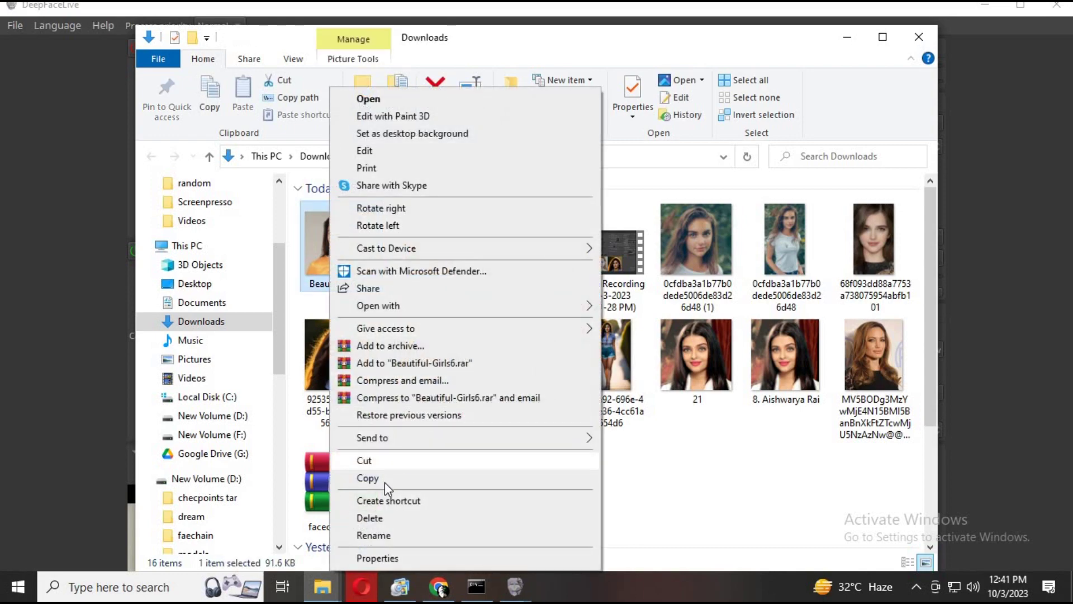
pyautogui.click(793, 38)
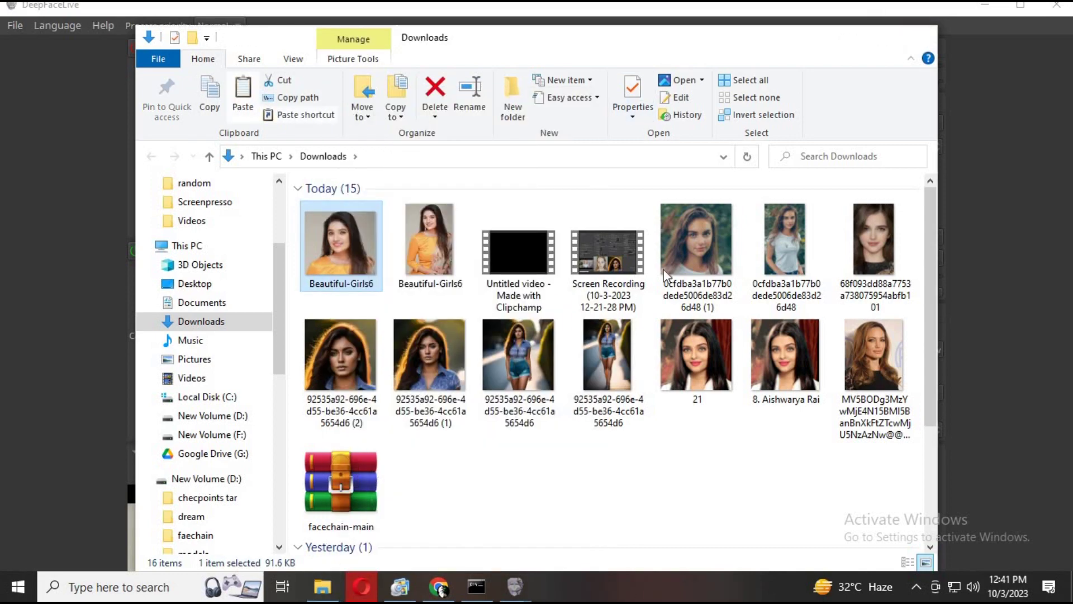
# Paste Beautiful-Girls6.png into DeepFaceLive's animatables folder.
pyautogui.click(918, 39)
pyautogui.rightClick(589, 475)
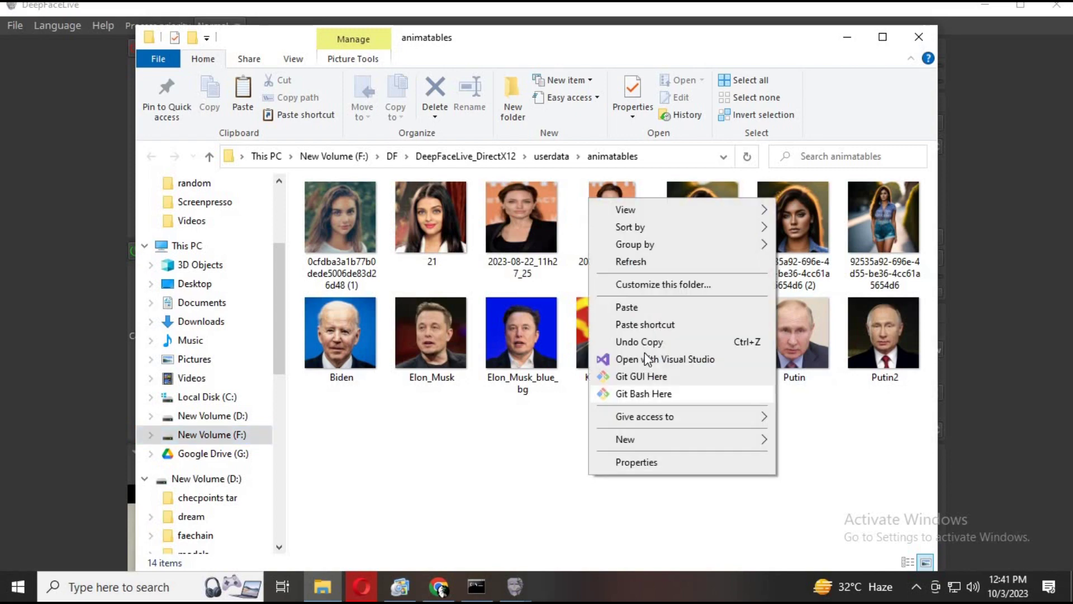
pyautogui.click(644, 307)
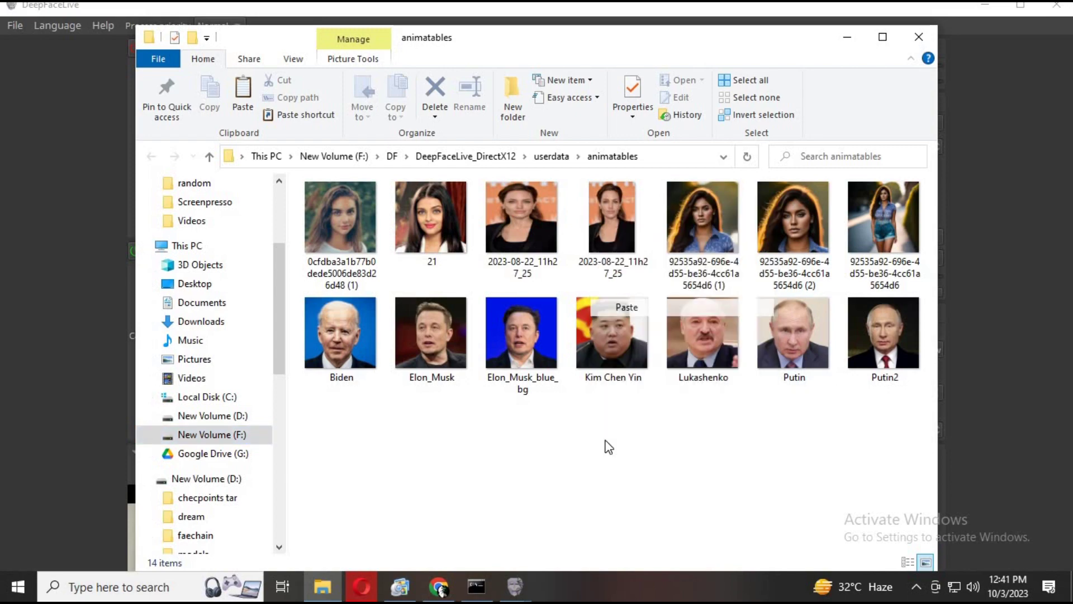
# Refresh the Animatable list and select Beautiful-Girls6.png as the animated portrait.
pyautogui.click(919, 39)
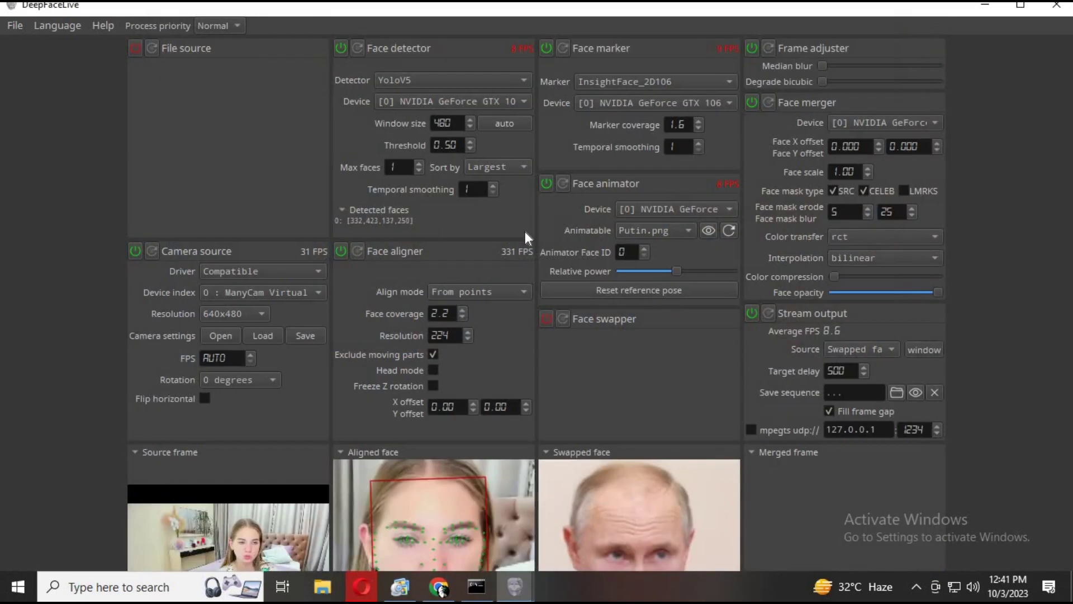
pyautogui.click(729, 230)
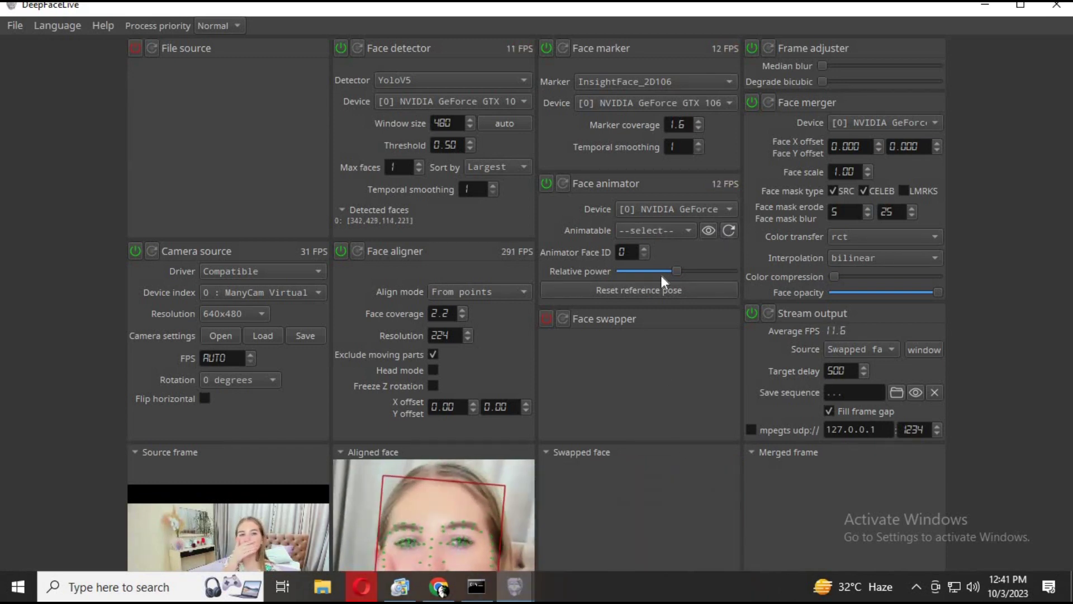
pyautogui.click(683, 230)
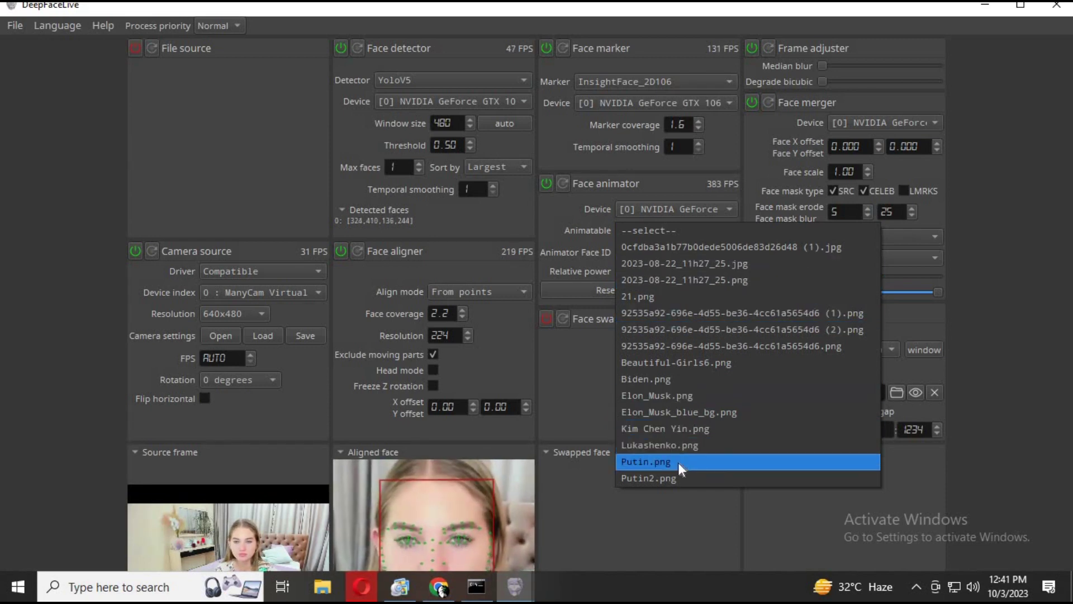
pyautogui.click(677, 363)
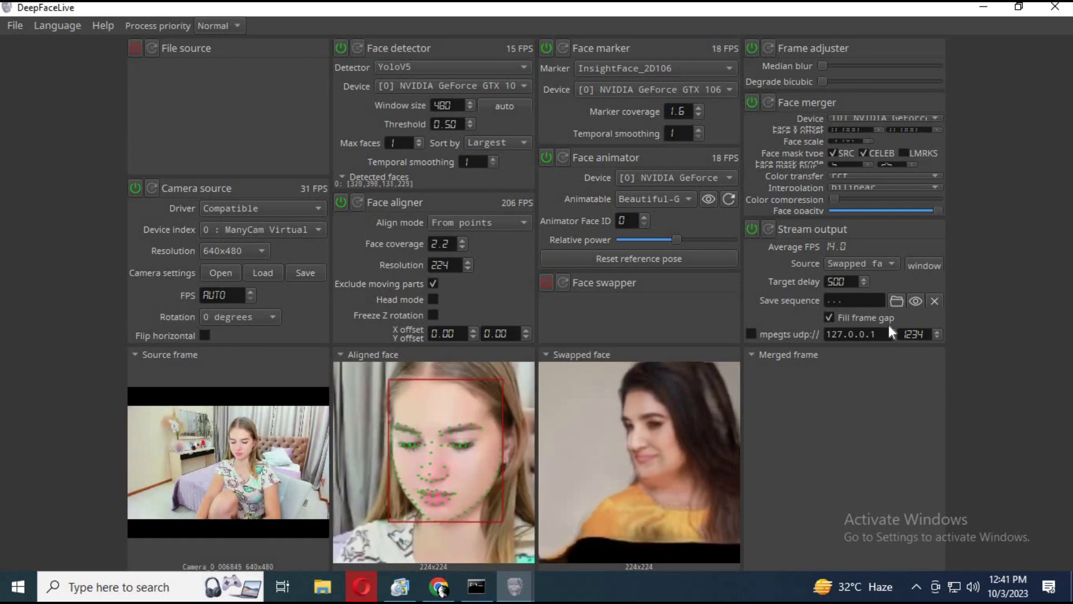
# Keep Swapped face as the stream output, reposition the output window, and list animatables.
pyautogui.click(878, 266)
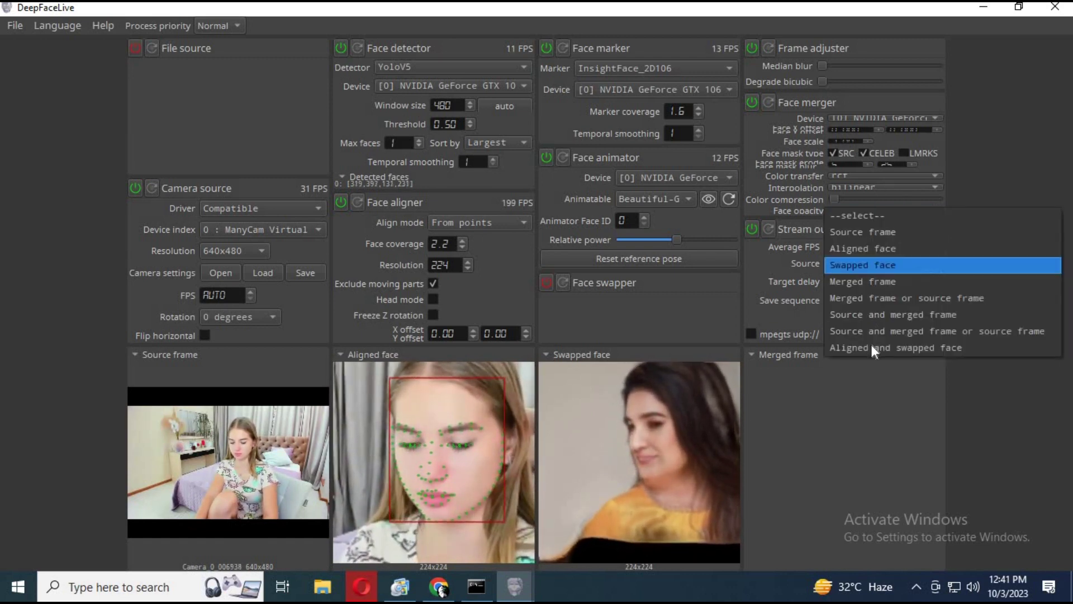
pyautogui.click(866, 267)
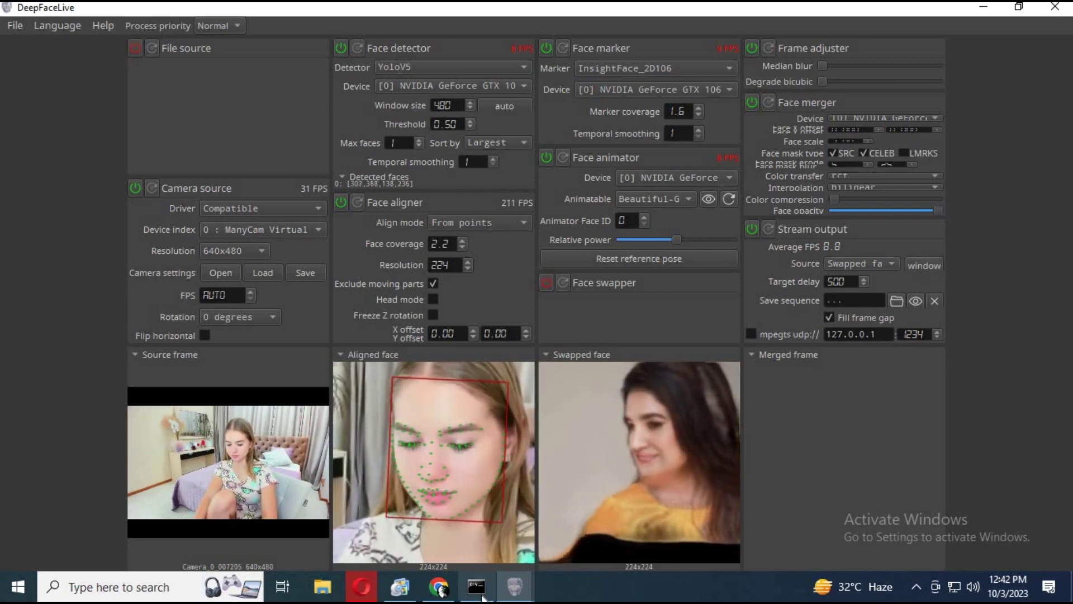
pyautogui.moveTo(514, 587)
pyautogui.click(591, 527)
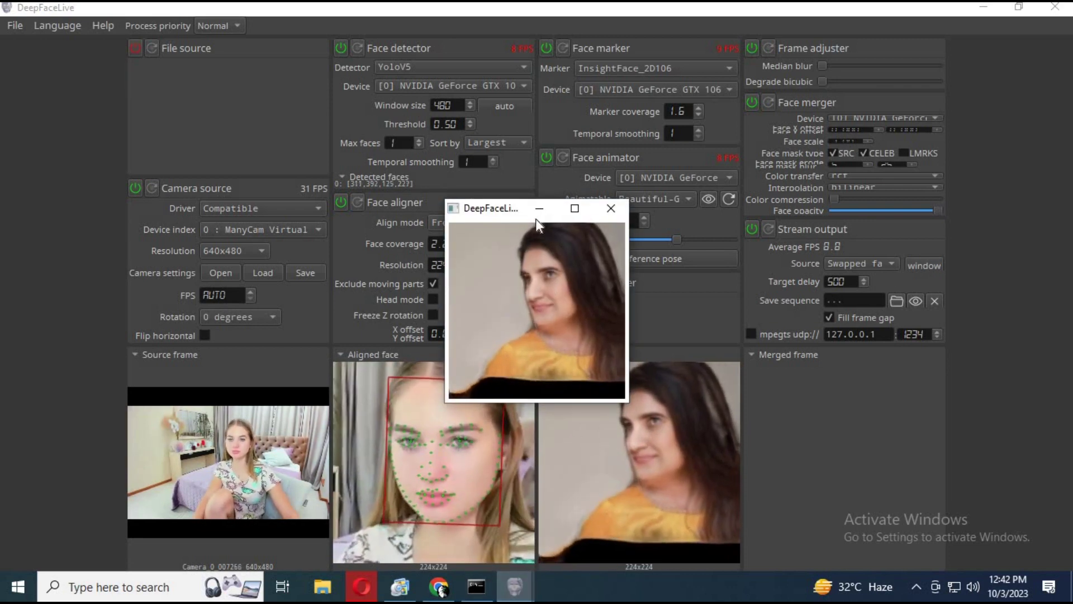
pyautogui.moveTo(519, 208); pyautogui.dragTo(240, 129)
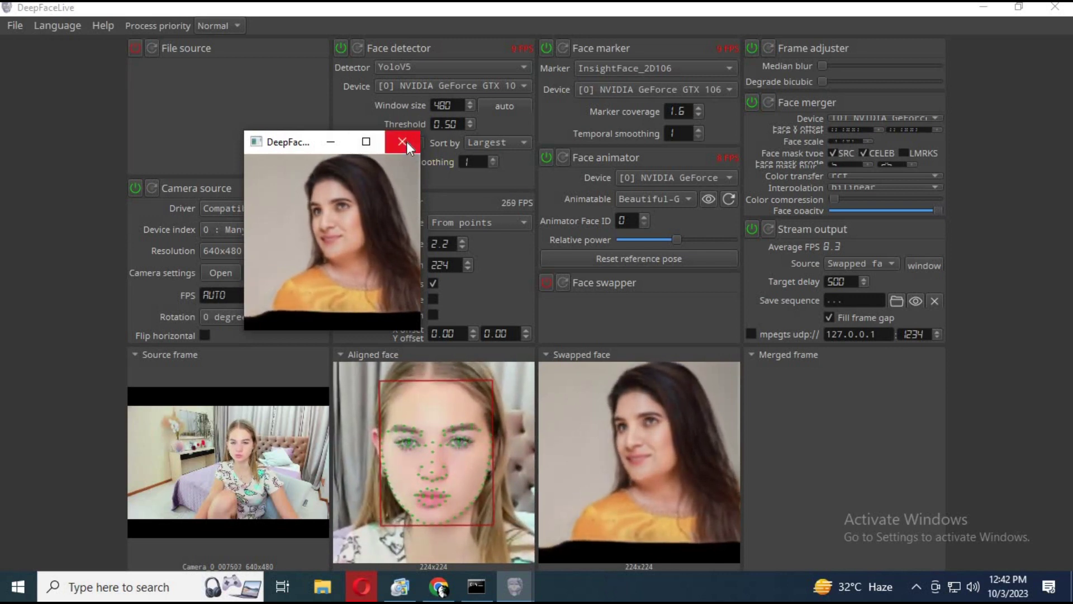
pyautogui.moveTo(354, 144); pyautogui.dragTo(556, 210)
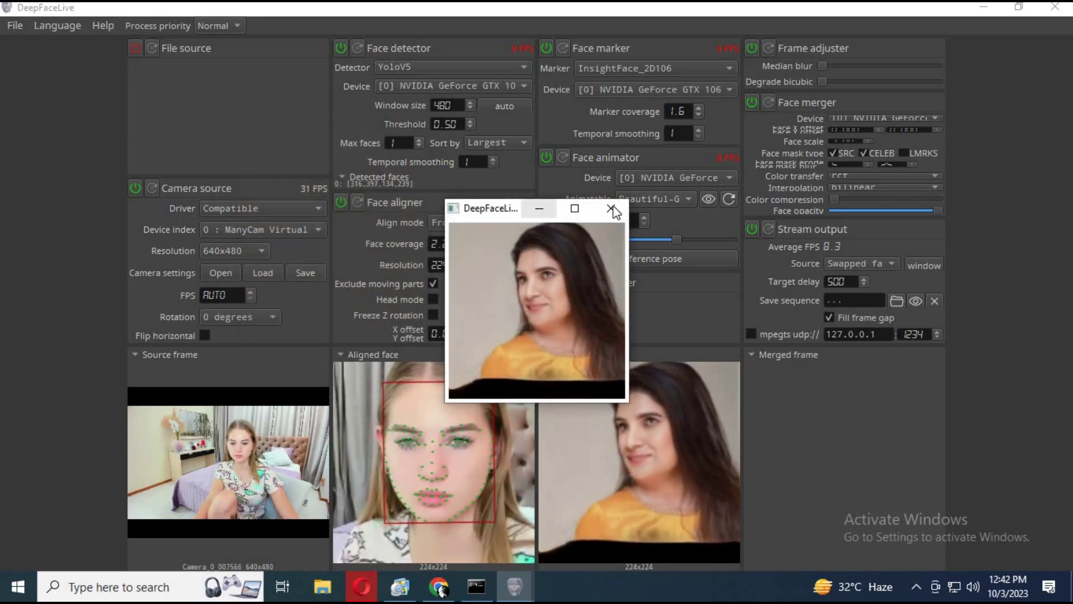
pyautogui.click(677, 194)
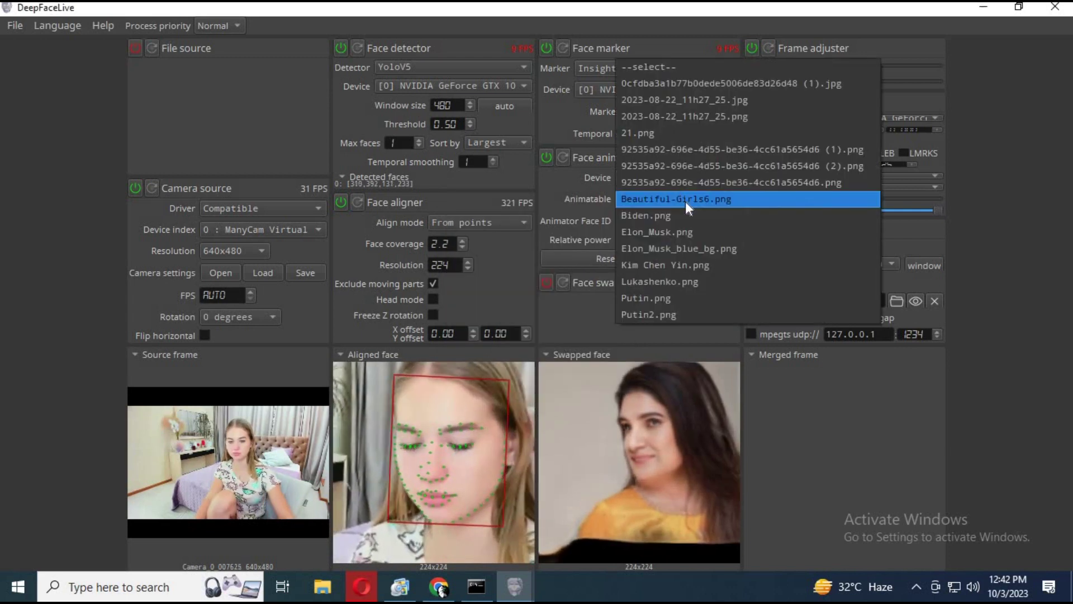
# Try the 2023-08-22 photo and the first listed photo as animated faces.
pyautogui.click(704, 105)
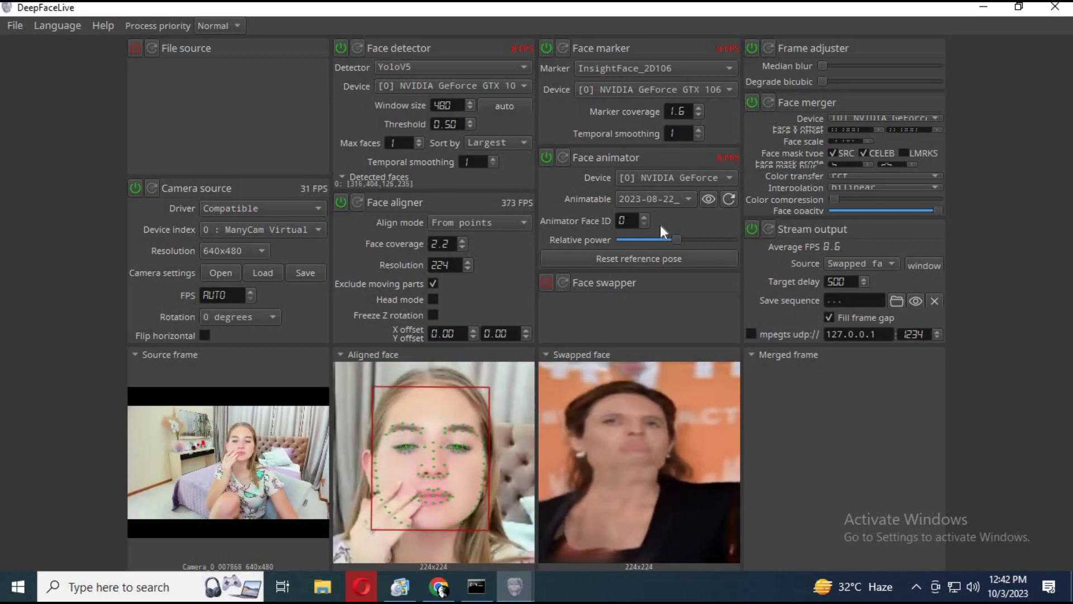
pyautogui.click(665, 197)
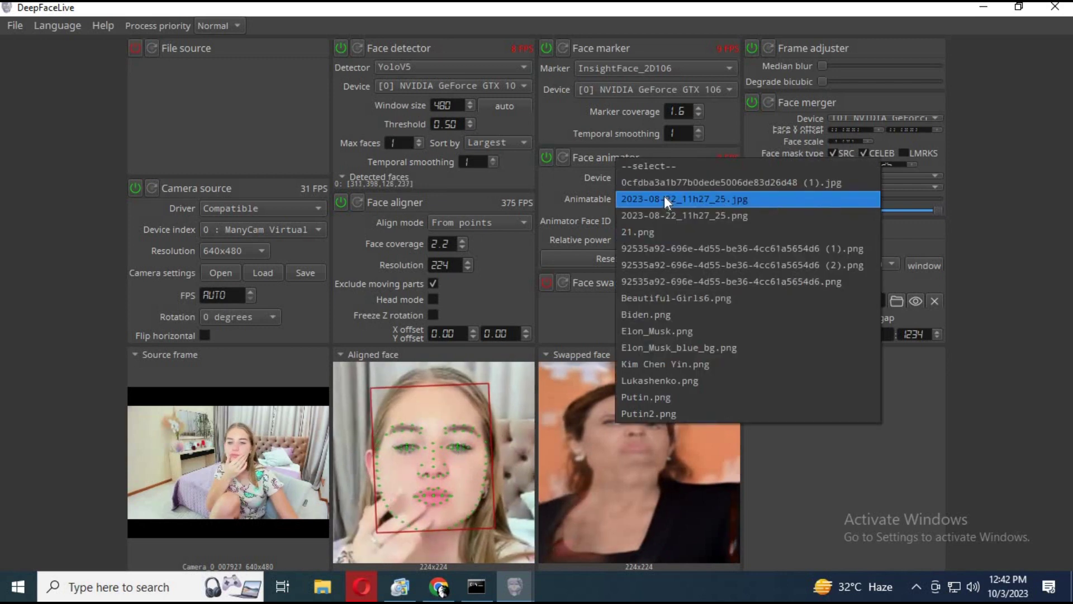
pyautogui.click(666, 184)
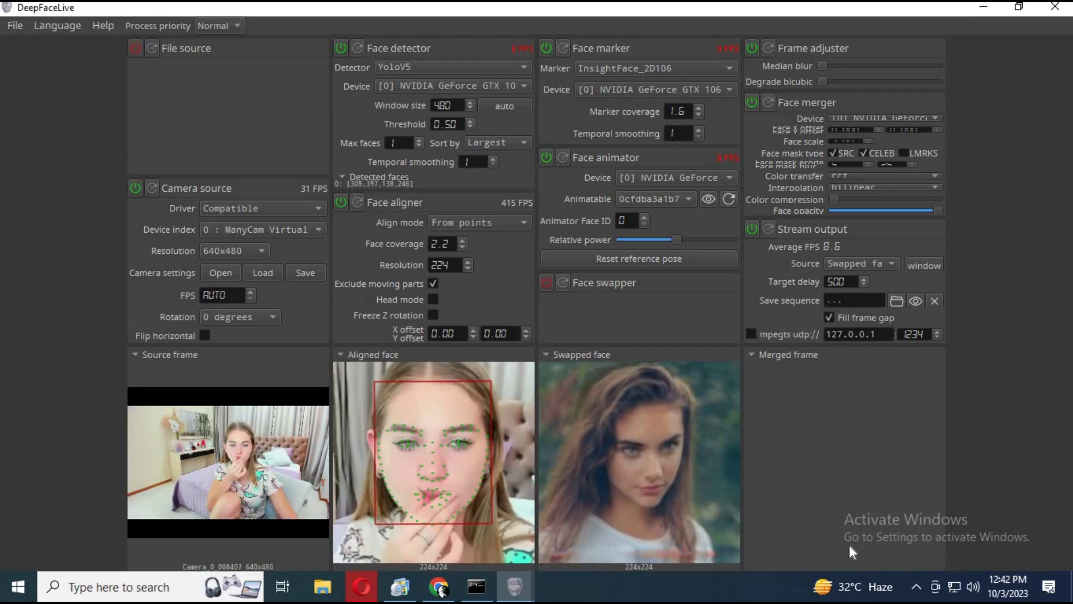
pyautogui.click(662, 198)
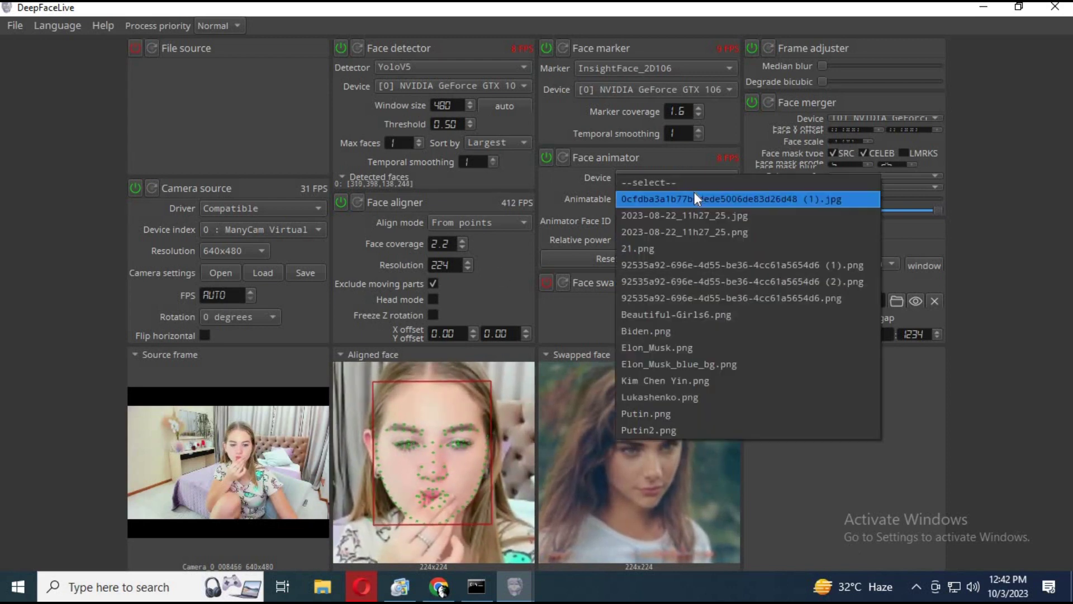
pyautogui.click(689, 215)
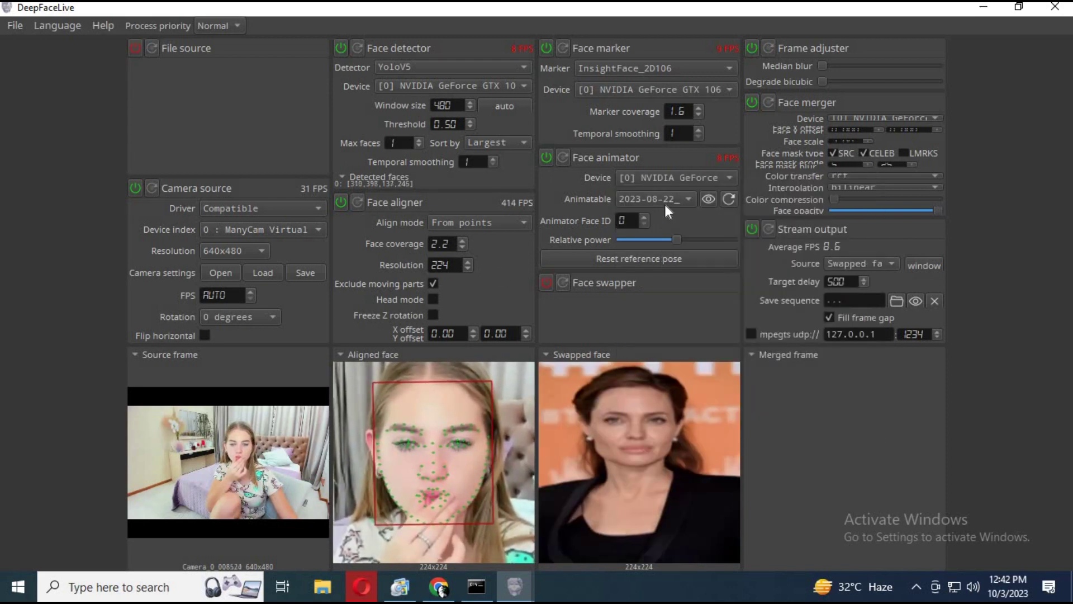
# Animate Lukashenko.png and minimize the DeepFaceLive window.
pyautogui.click(665, 203)
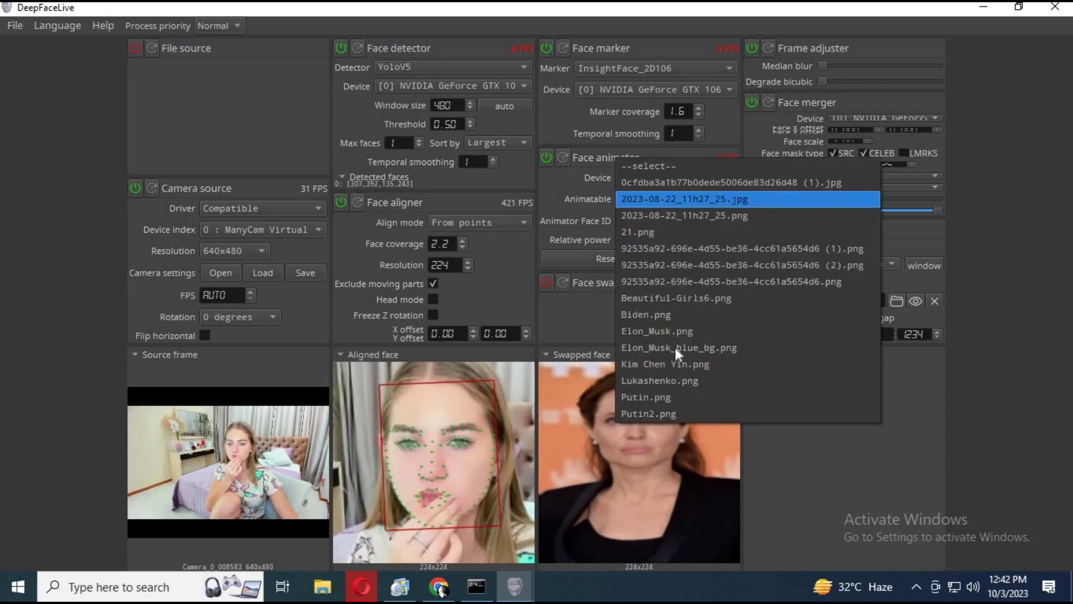
pyautogui.click(675, 369)
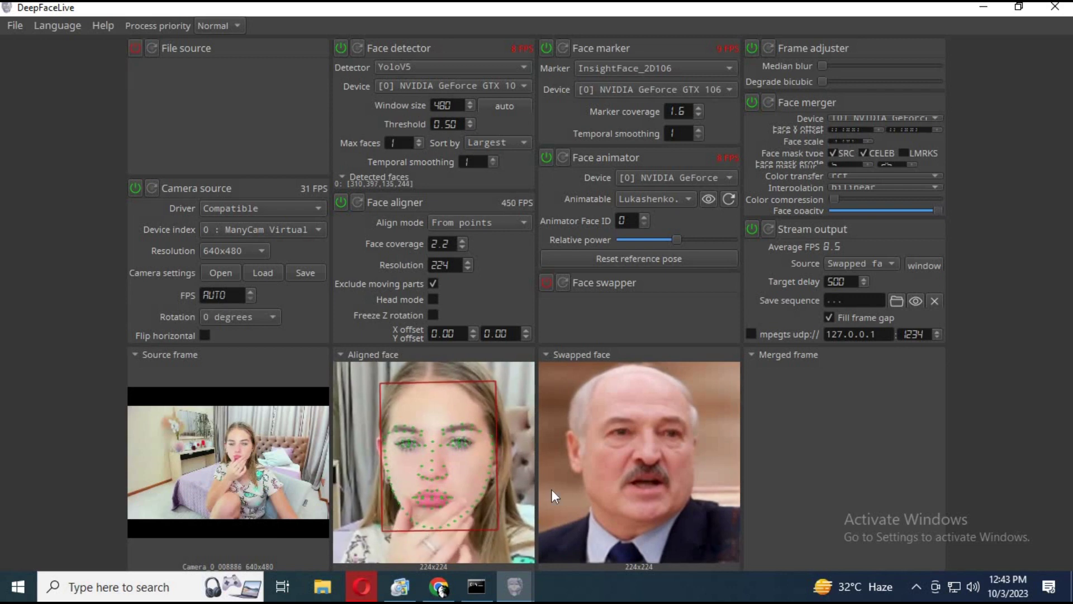
pyautogui.click(986, 5)
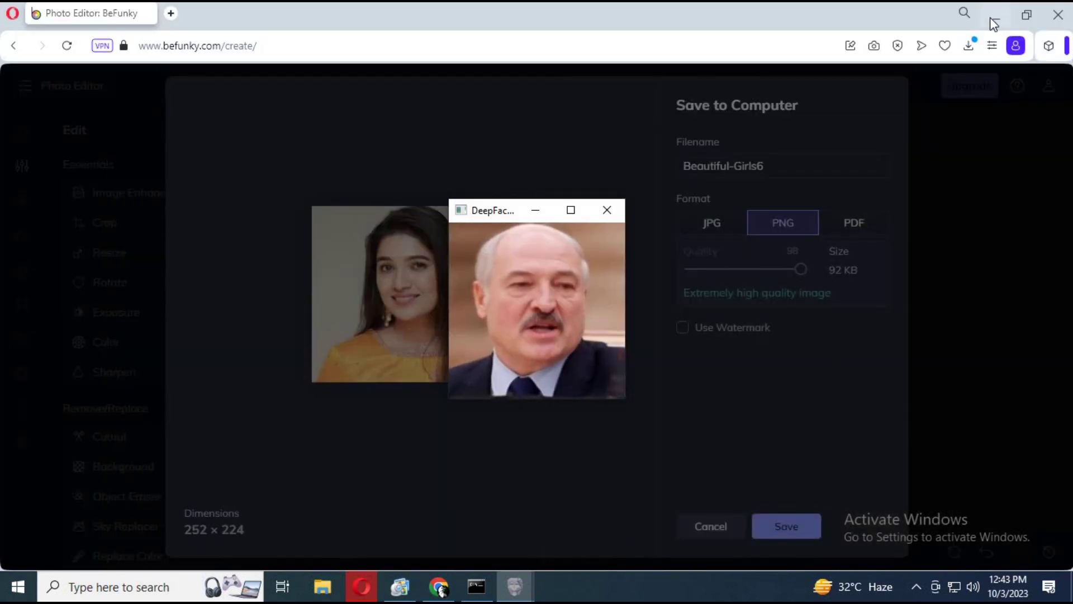
pyautogui.click(992, 14)
pyautogui.click(33, 499)
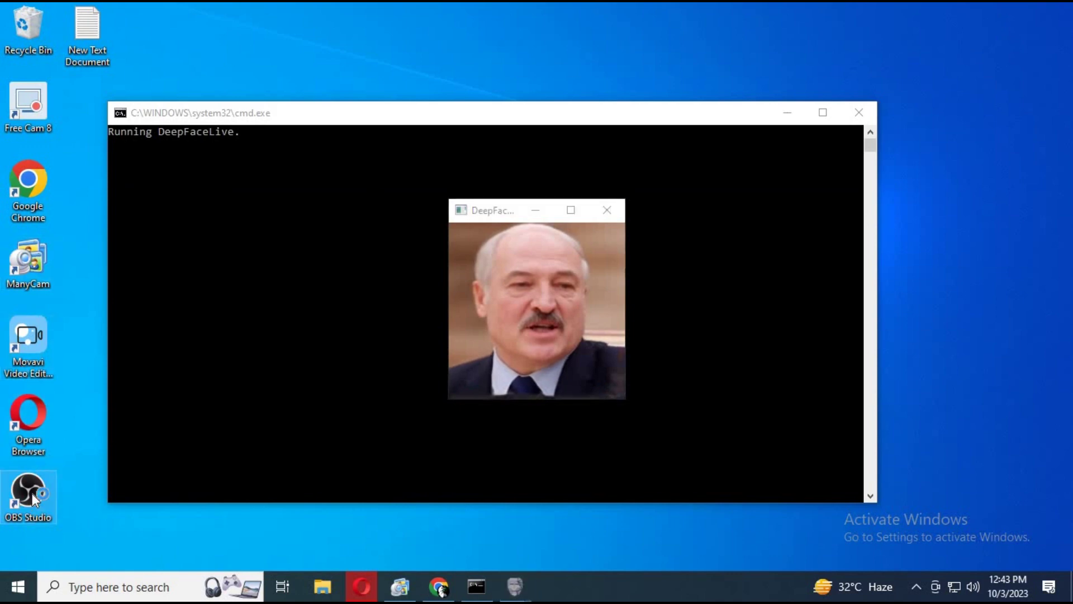
pyautogui.doubleClick(32, 497)
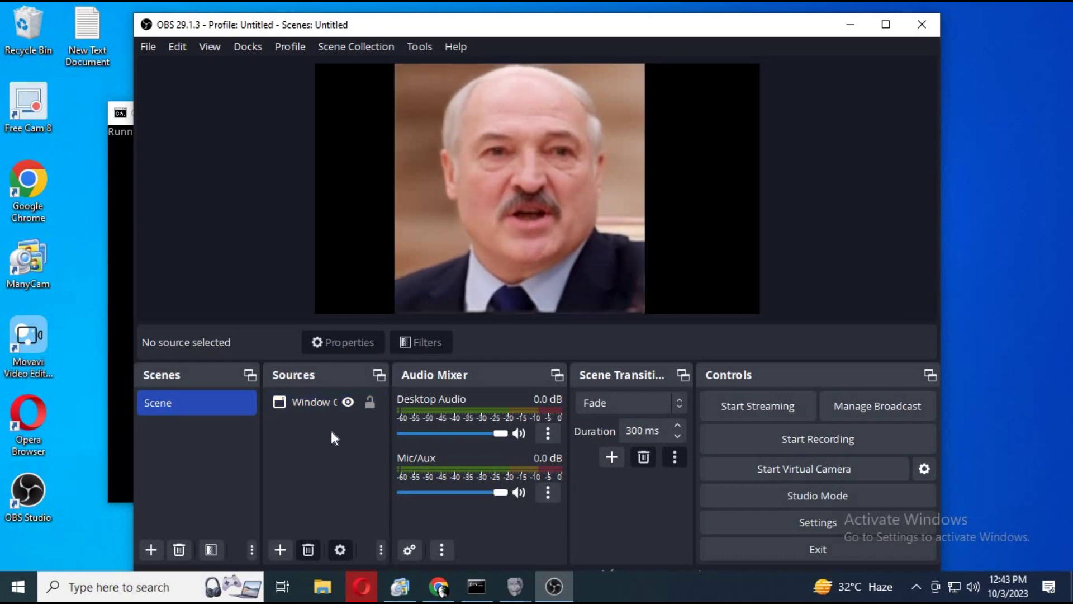
pyautogui.click(279, 549)
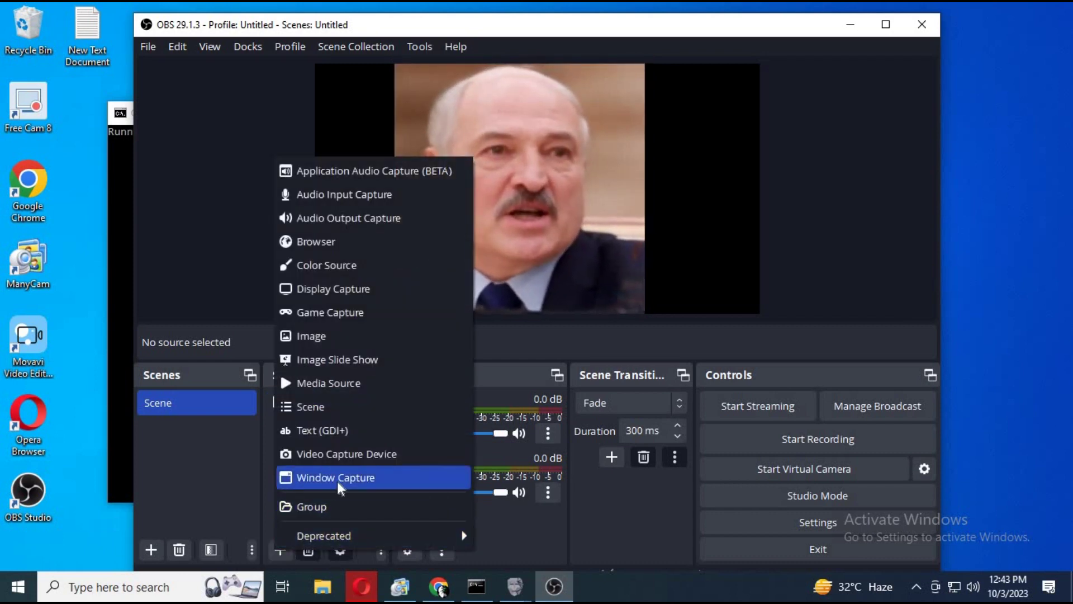
pyautogui.click(780, 468)
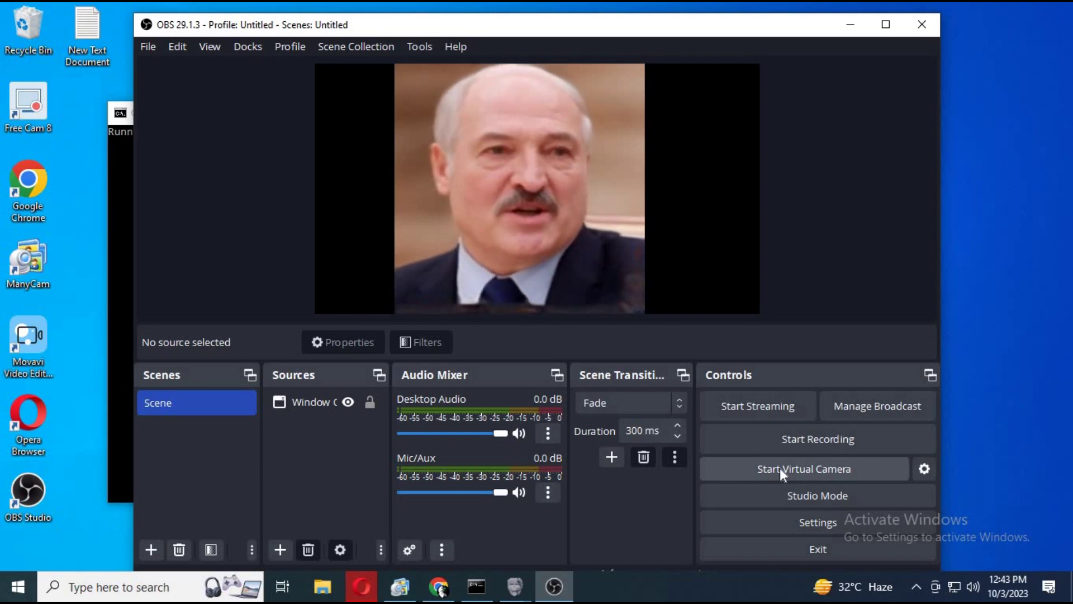
pyautogui.click(156, 46)
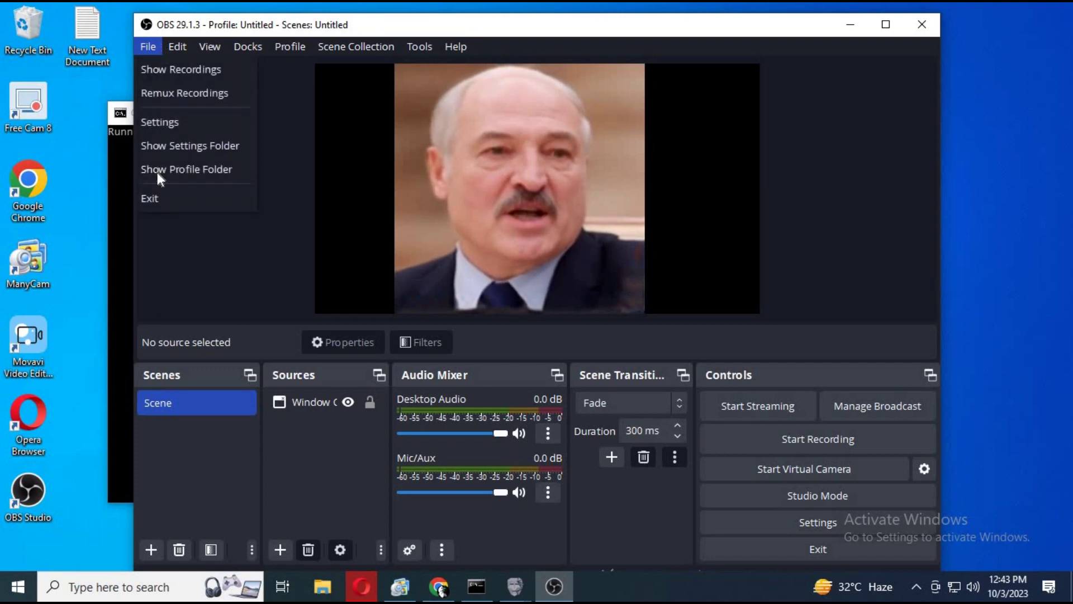
pyautogui.click(163, 200)
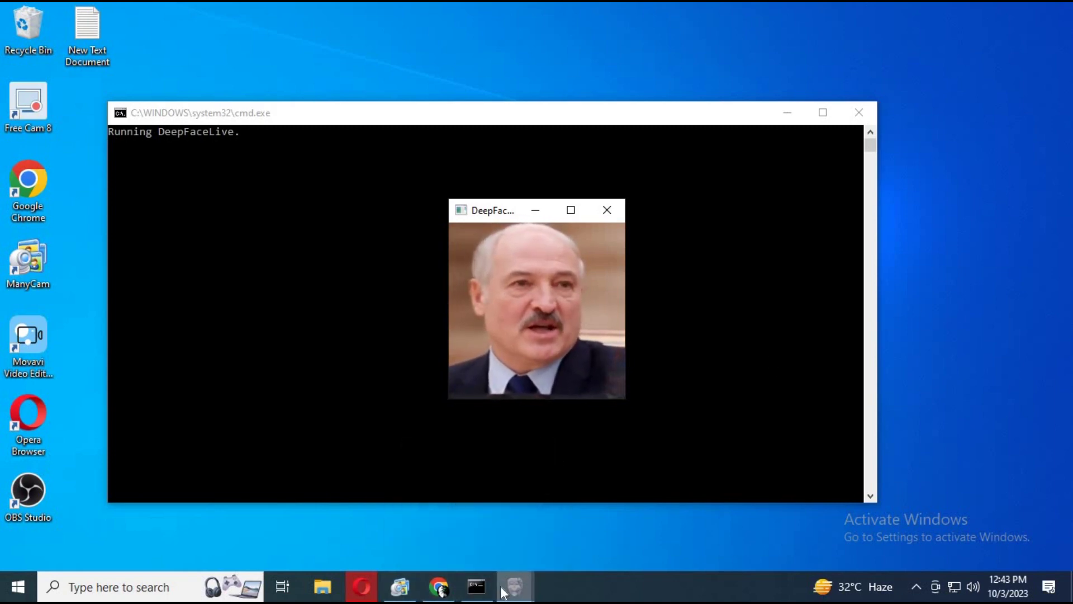
pyautogui.moveTo(514, 587)
pyautogui.click(501, 543)
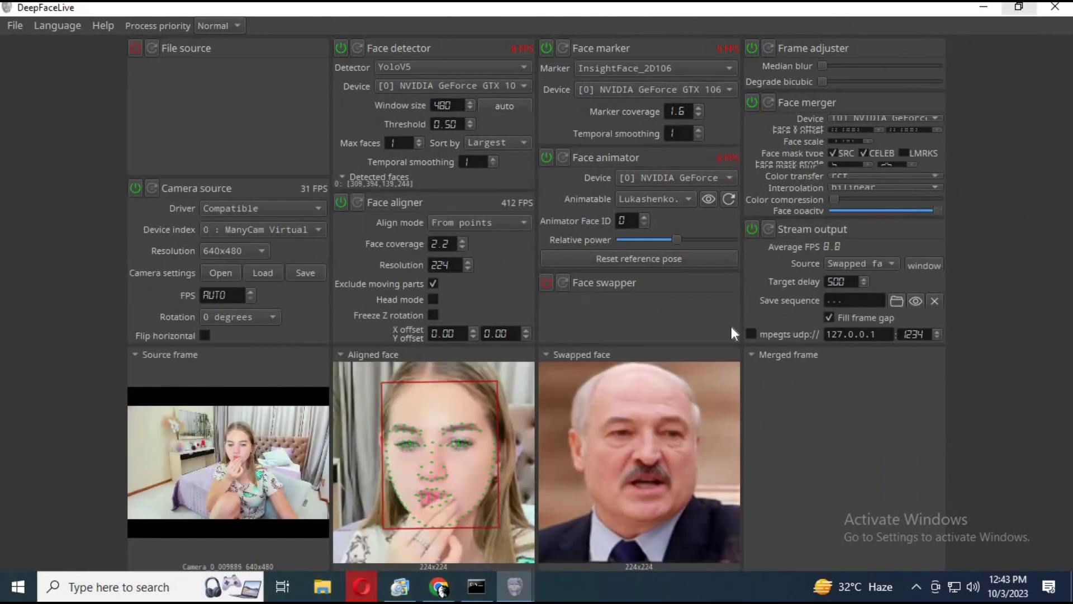
pyautogui.click(1020, 6)
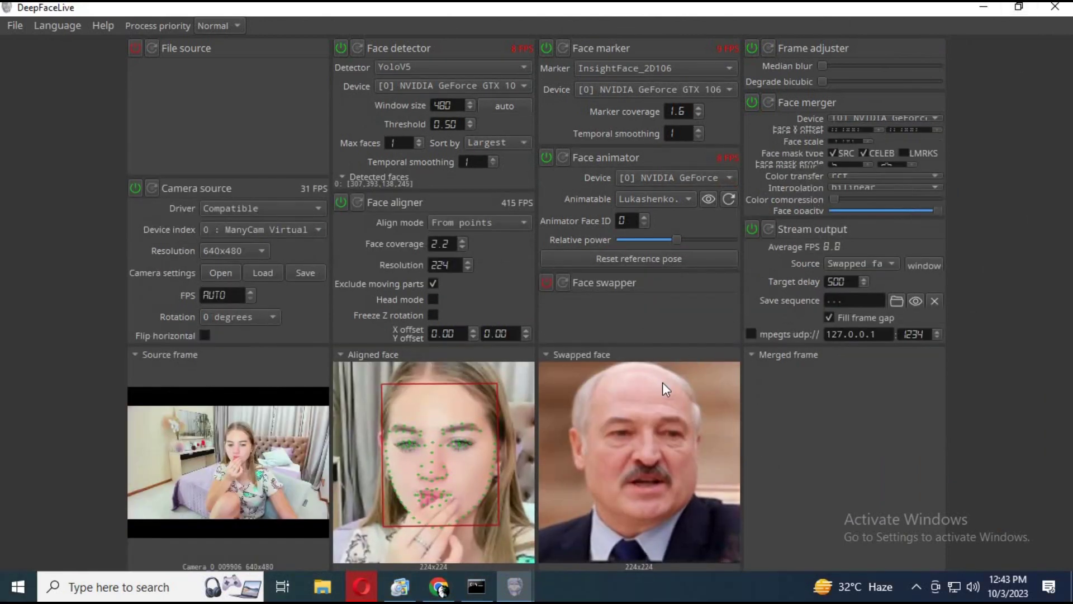